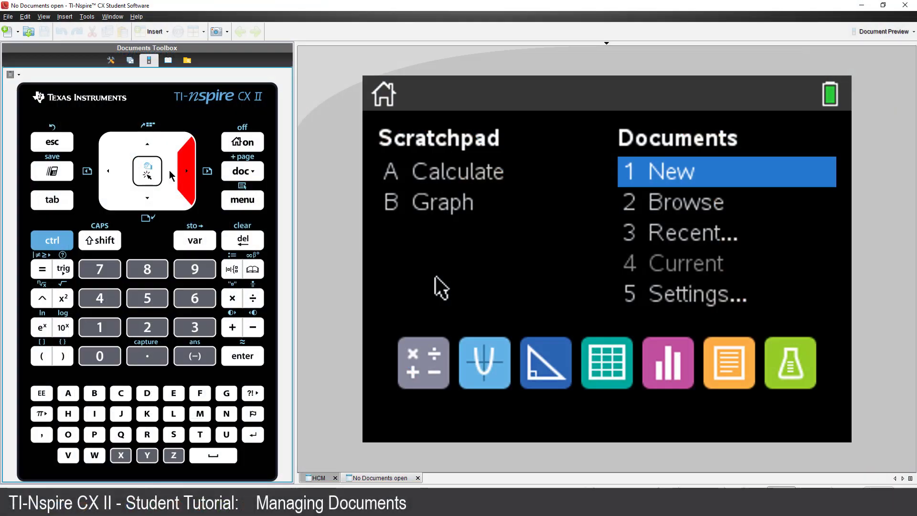
- Create a new document and add a Lists & Spreadsheet page as page 1.1
click(149, 173)
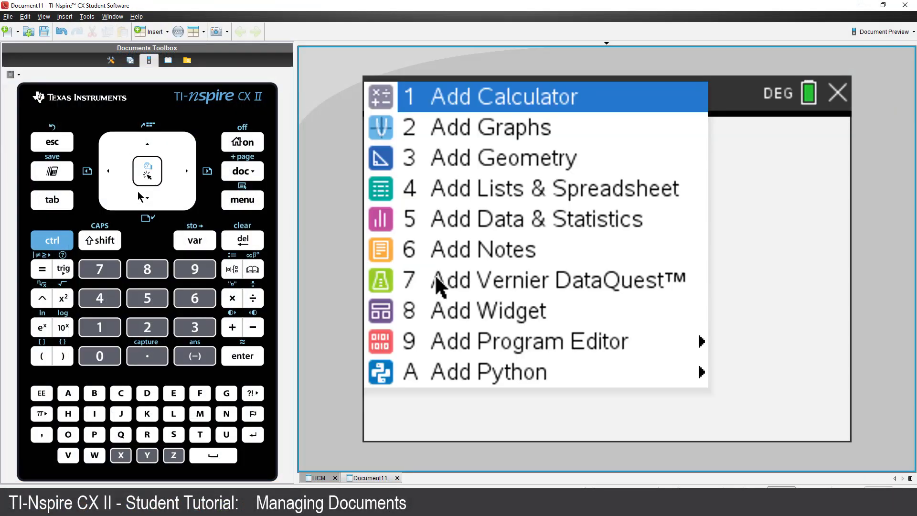
click(146, 202)
click(146, 202)
click(145, 202)
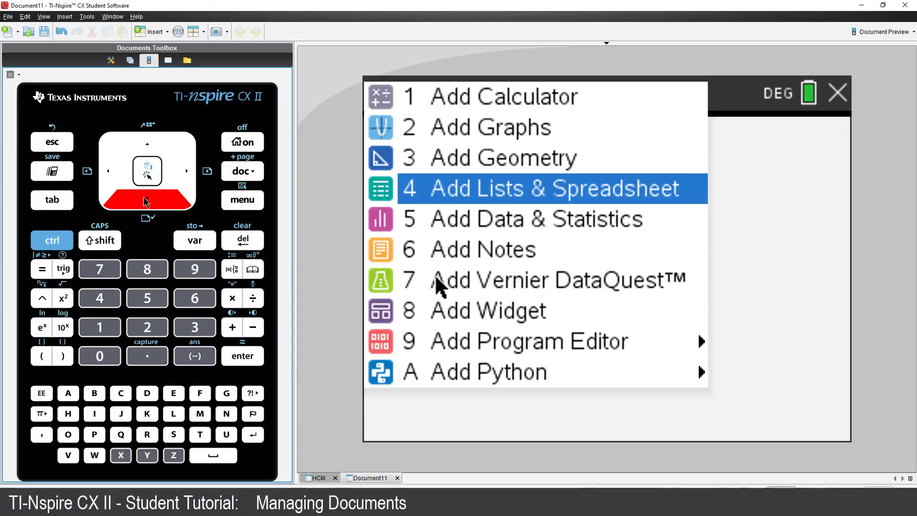
click(149, 173)
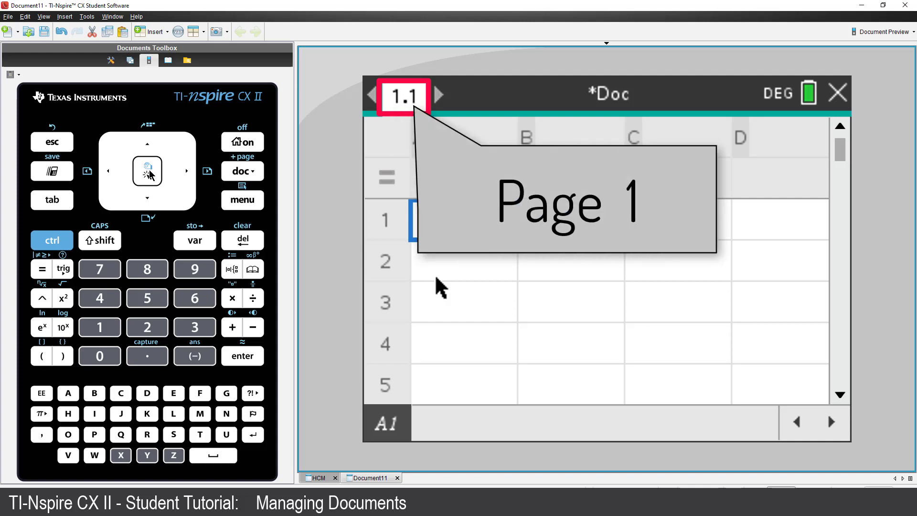
- Name spreadsheet column A 'num'
click(149, 147)
click(149, 148)
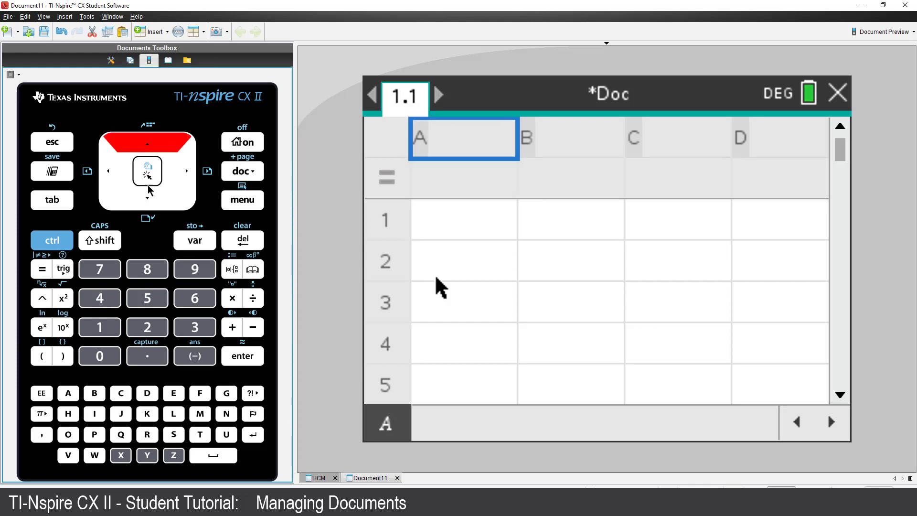
click(225, 414)
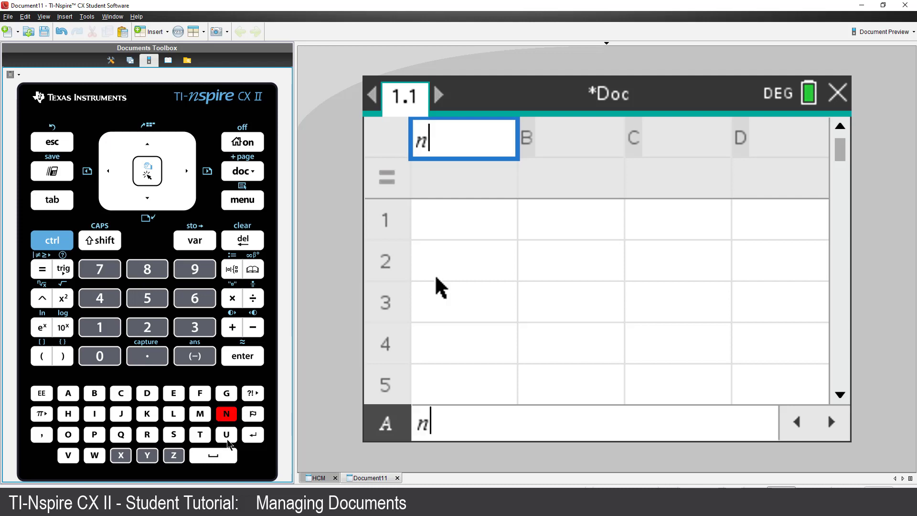
click(226, 434)
click(200, 413)
click(244, 360)
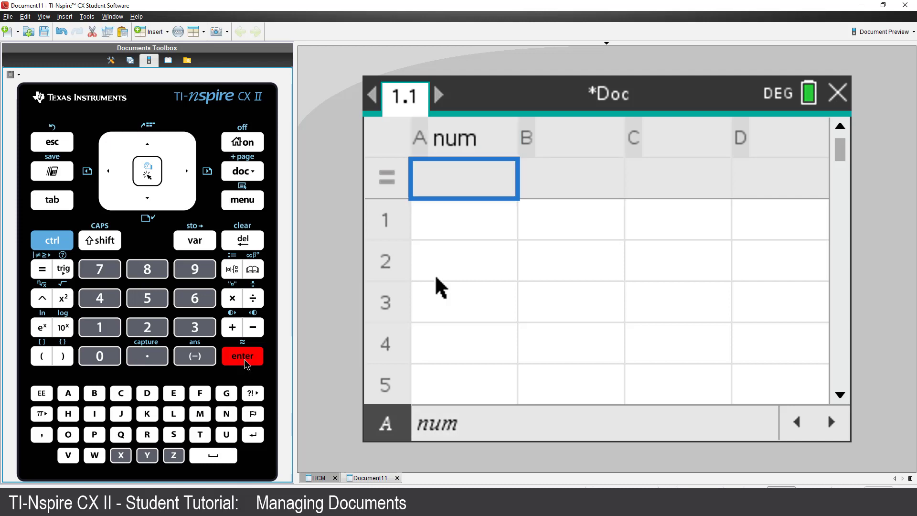
- Name column B 'qty' and return to its first data row
click(185, 179)
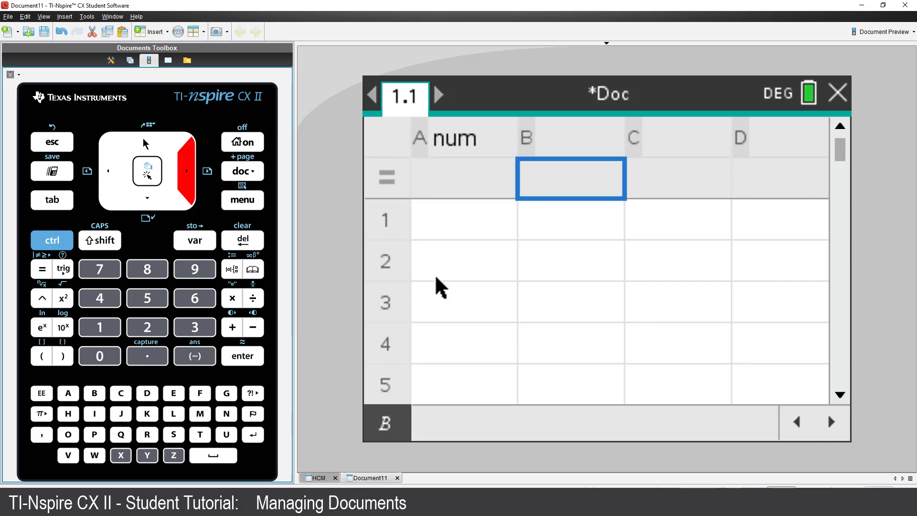
click(147, 144)
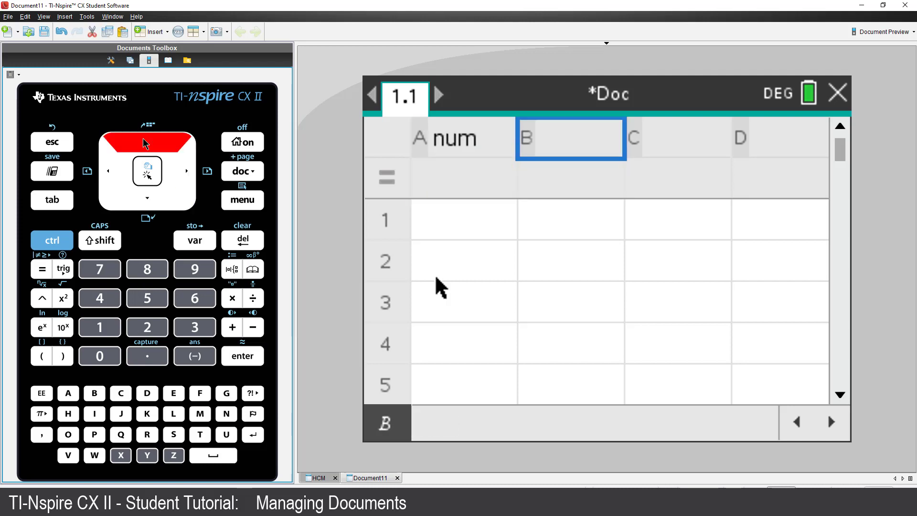
click(120, 434)
click(200, 435)
click(147, 455)
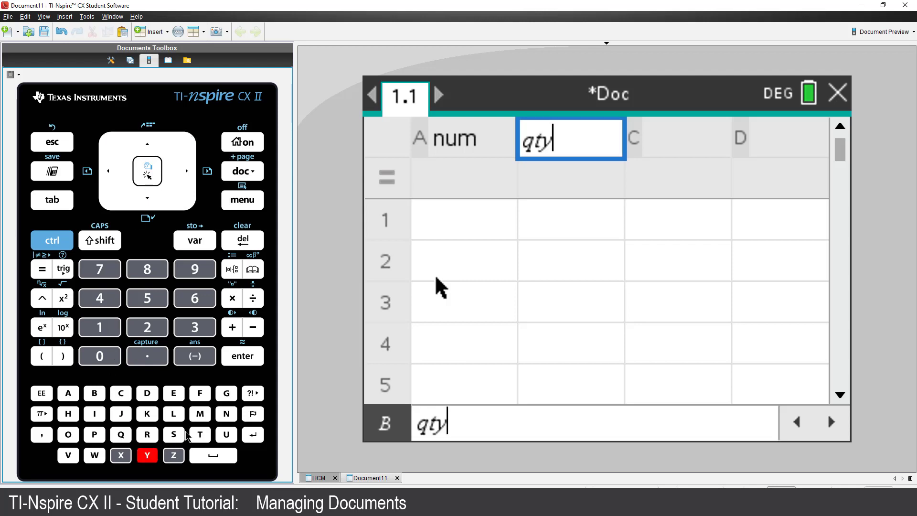
click(240, 360)
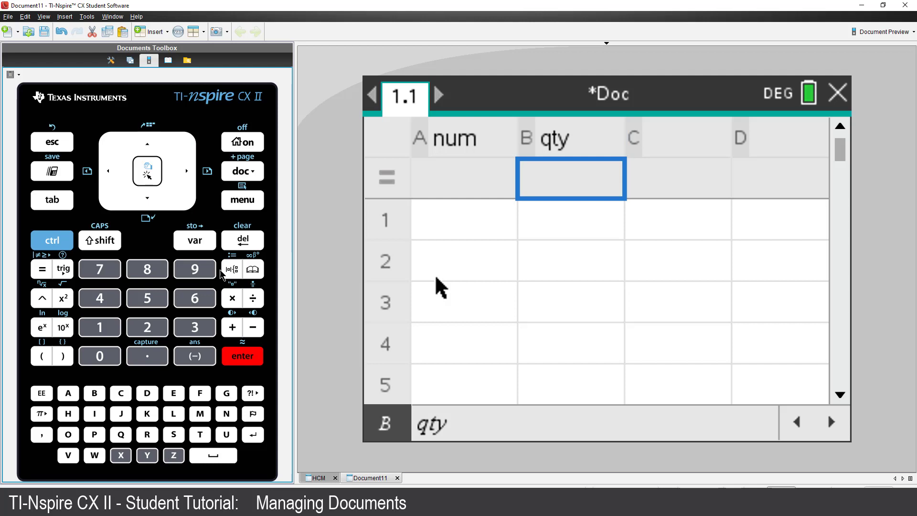
click(151, 199)
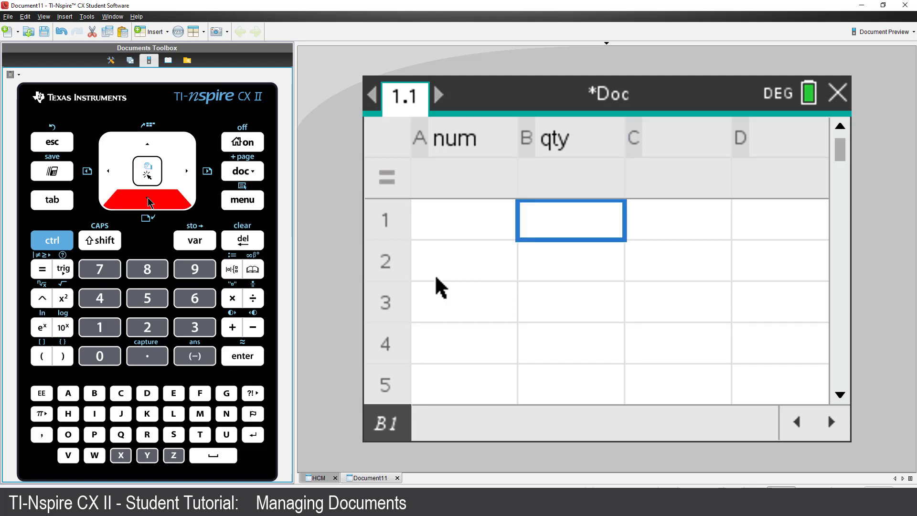
- Fill rows 1 and 2 with num 1, qty 1 and num 2, qty 2
click(109, 173)
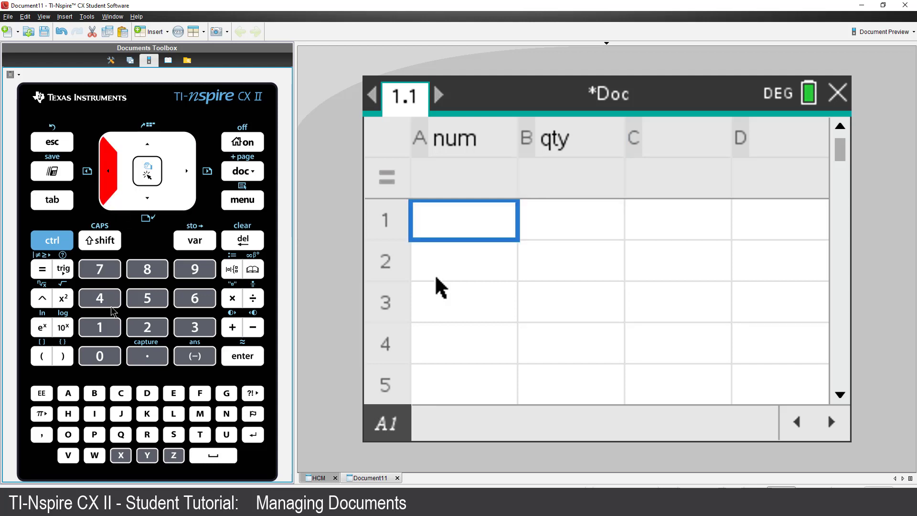
click(101, 329)
click(49, 203)
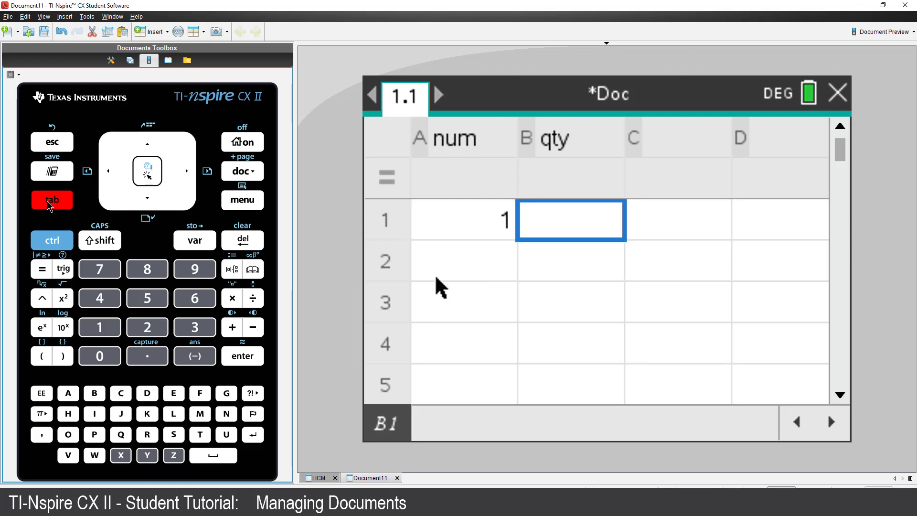
click(98, 330)
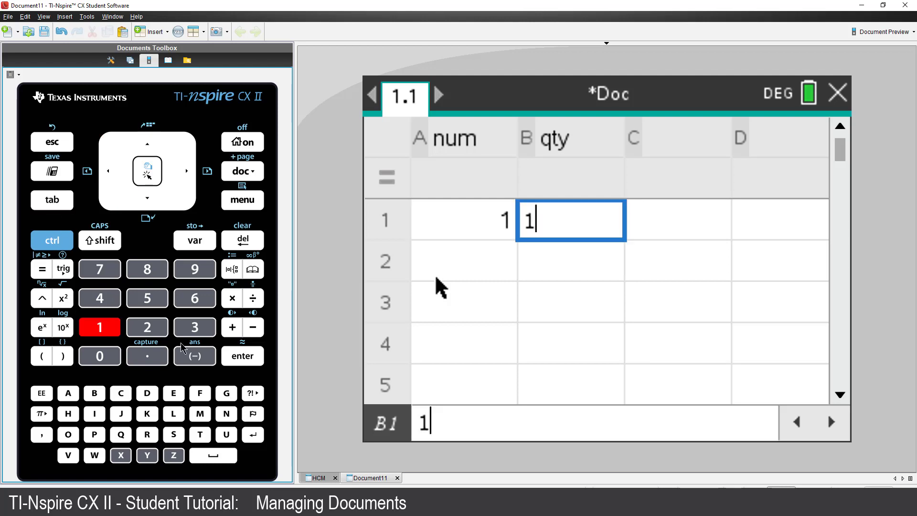
click(245, 358)
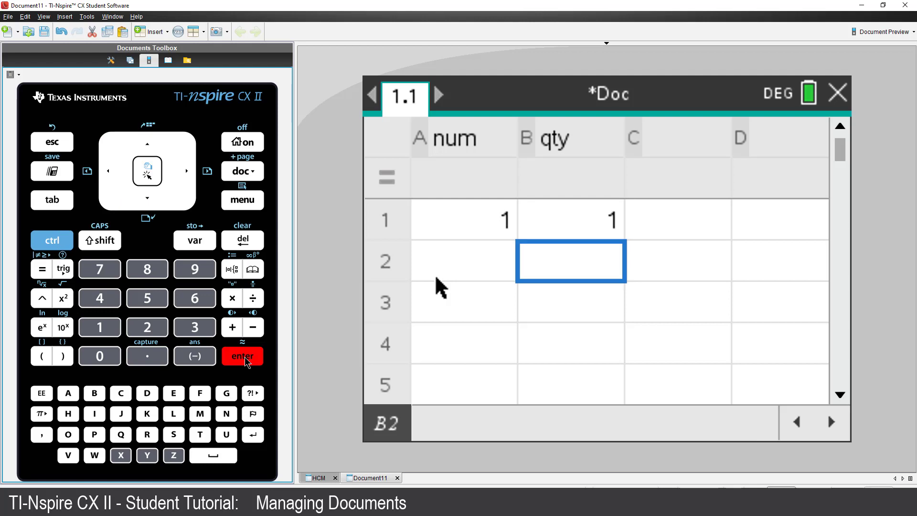
click(109, 176)
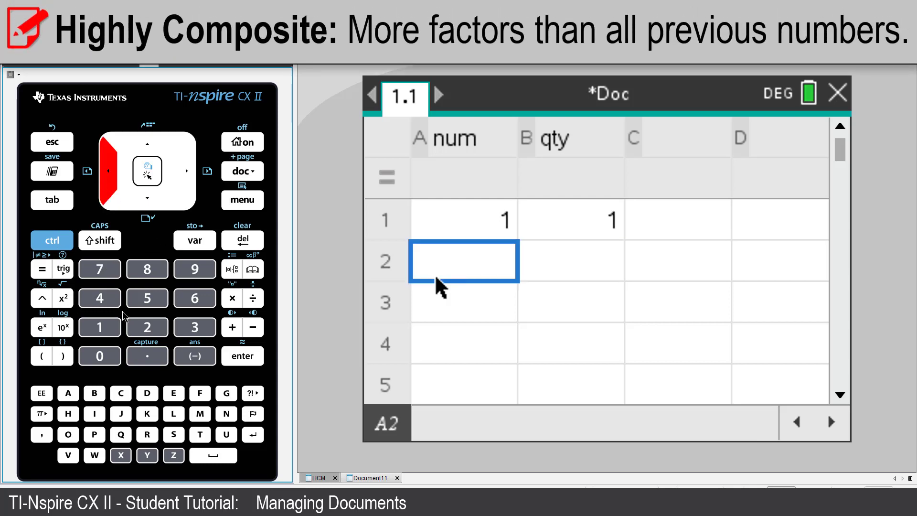
click(142, 327)
click(52, 200)
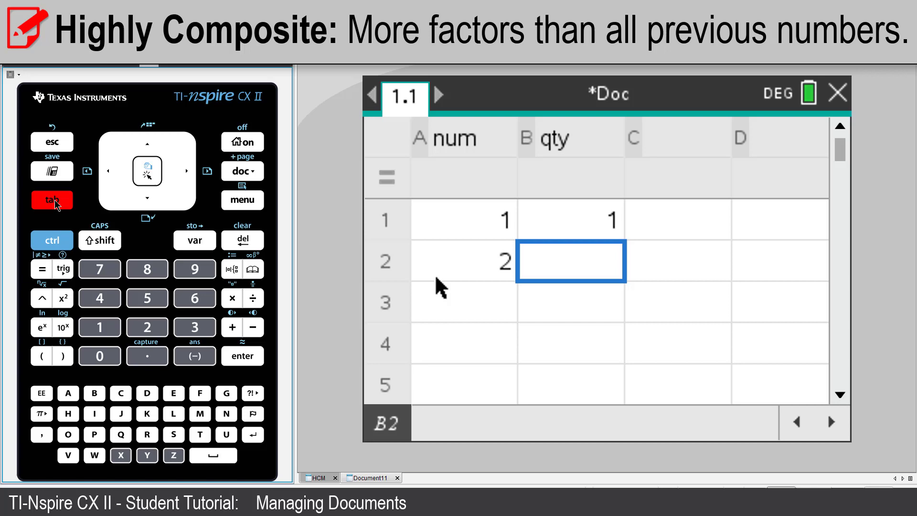
click(142, 328)
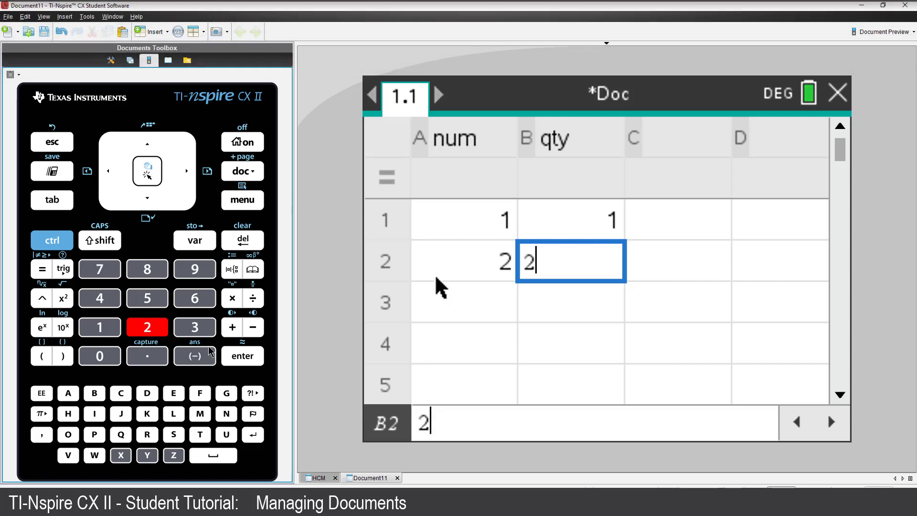
click(240, 359)
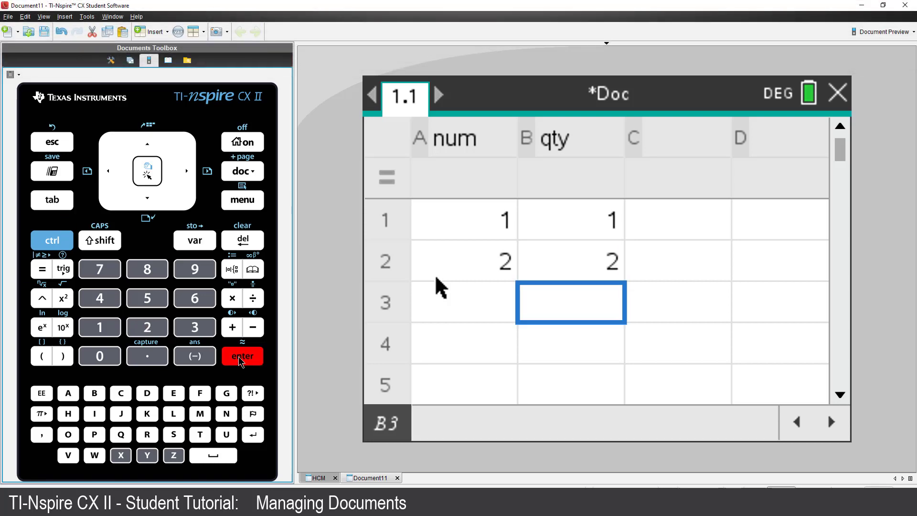
- Fill rows 3 and 4 with num 3, qty 2 and num 4, qty 3
click(106, 172)
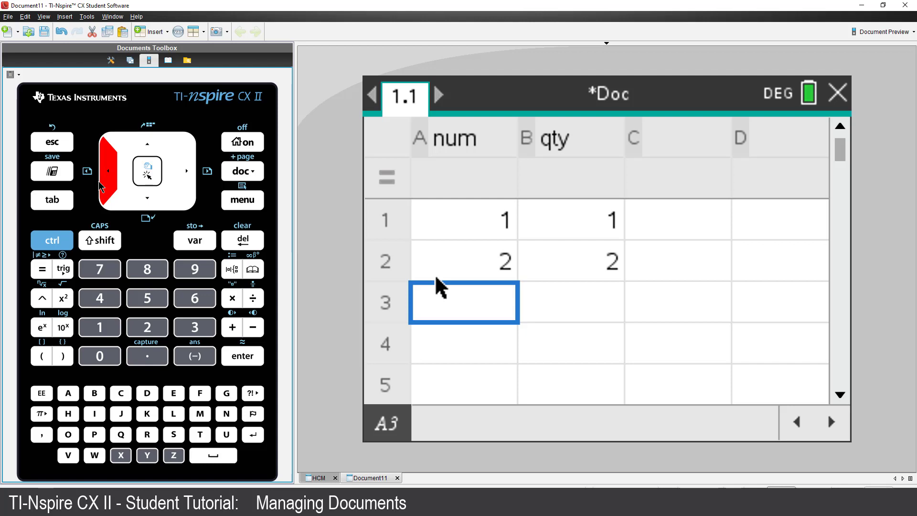
text(3)
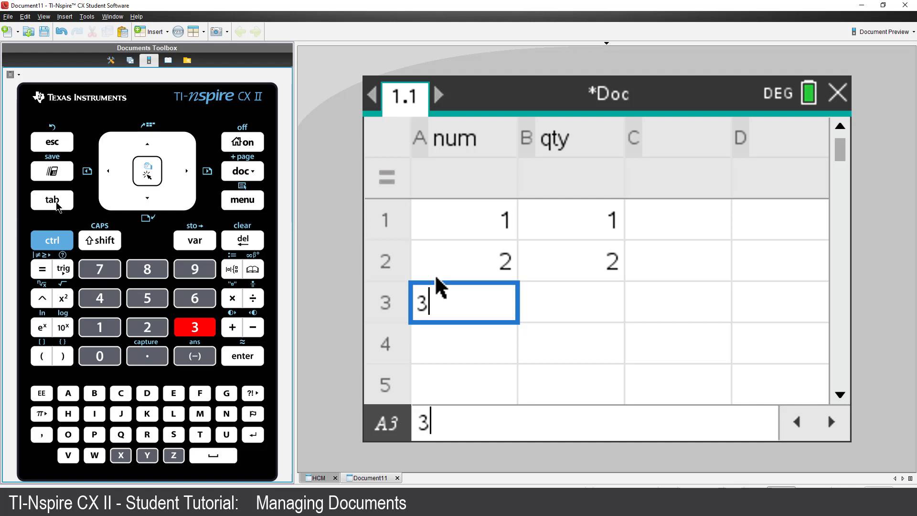
key(Tab)
text(2)
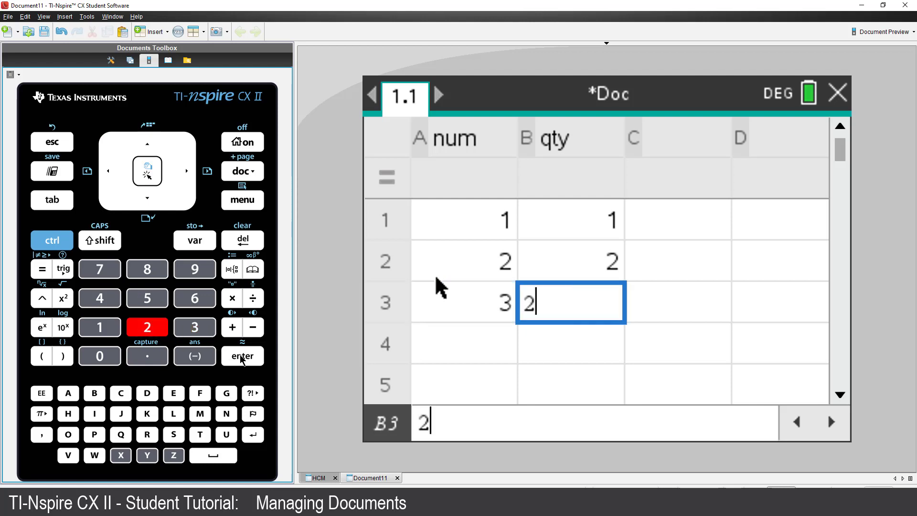
key(Return)
key(Left)
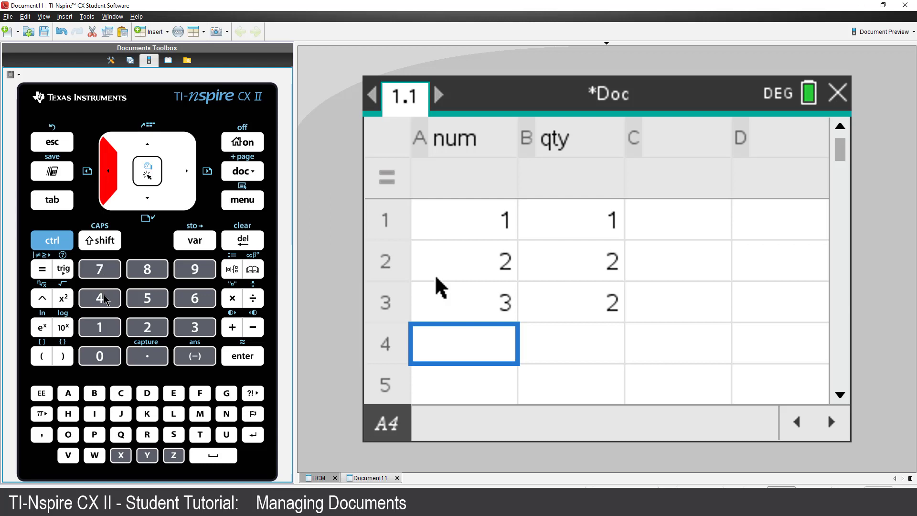
text(4)
key(Tab)
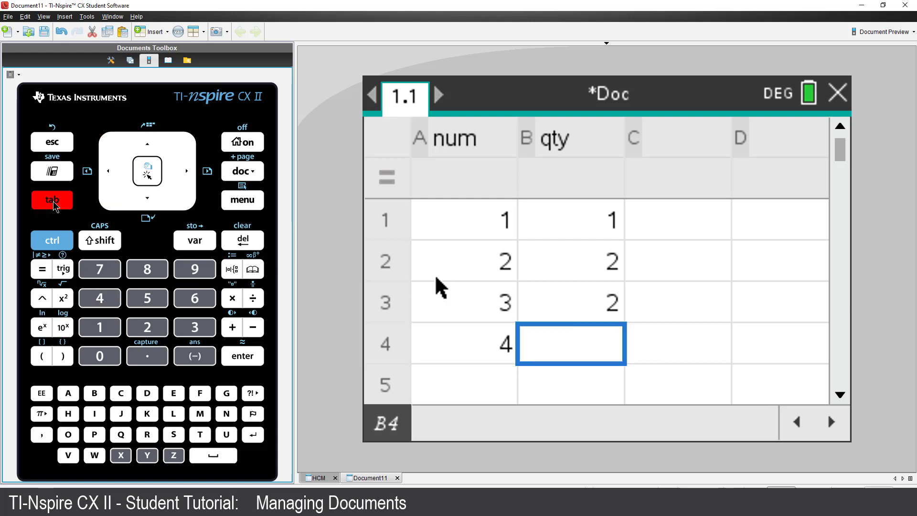
click(175, 333)
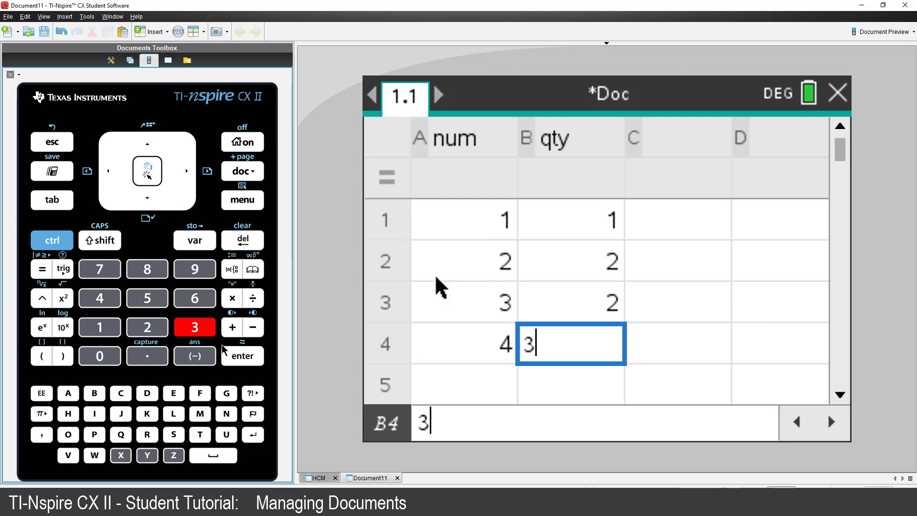
click(234, 357)
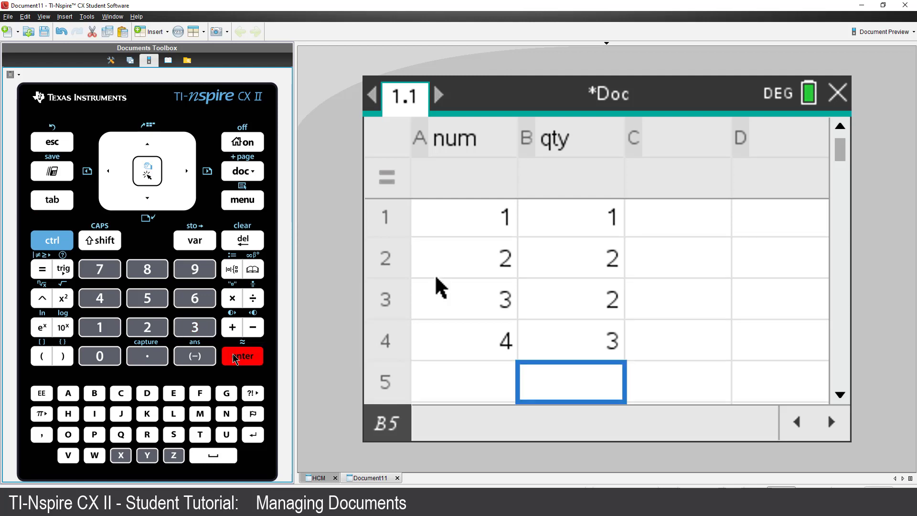
click(111, 183)
click(146, 144)
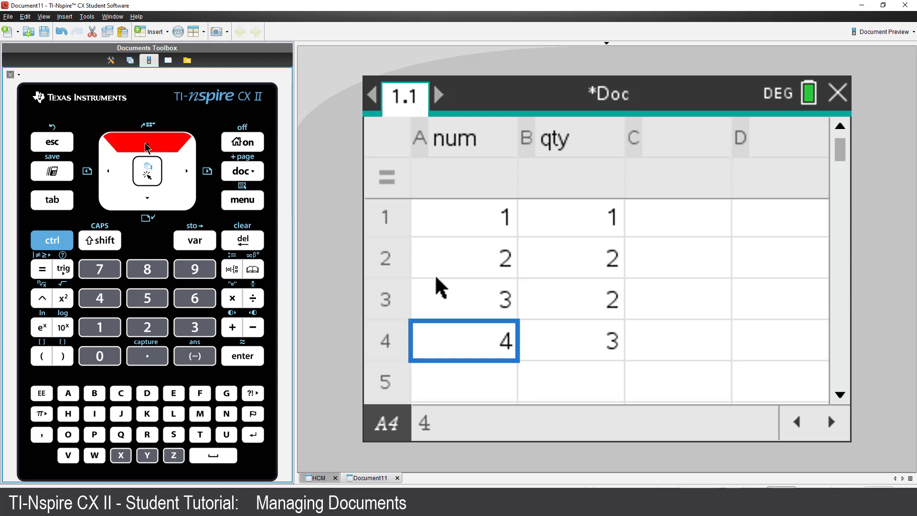
- Select A3:A4 and use Data > Fill to extend num down to 25
click(146, 146)
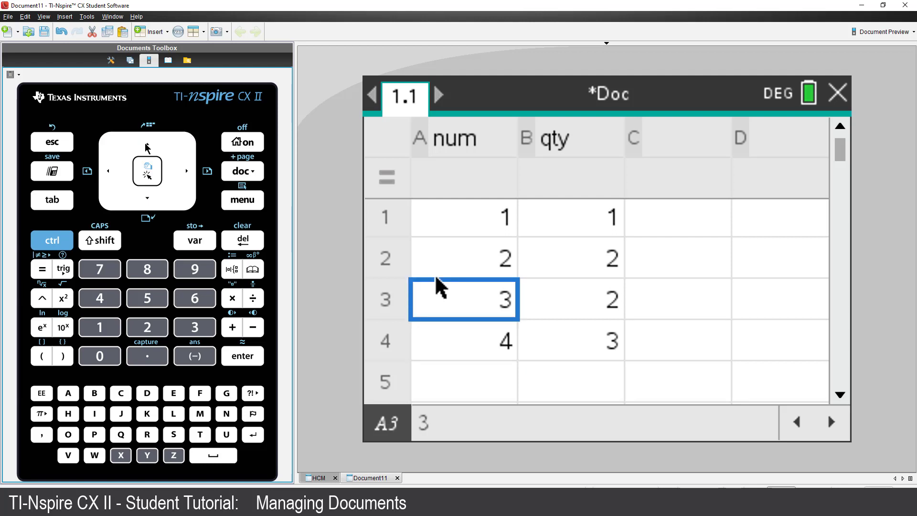
key(shift+Down)
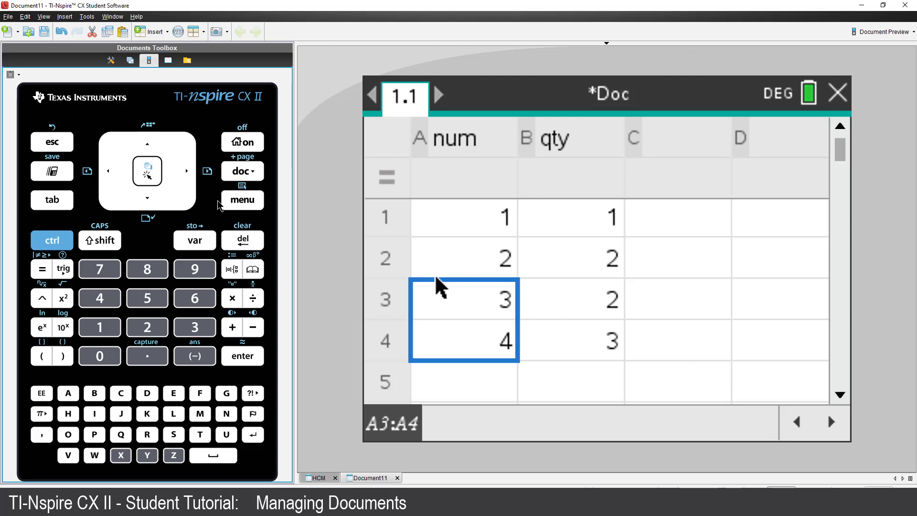
click(242, 200)
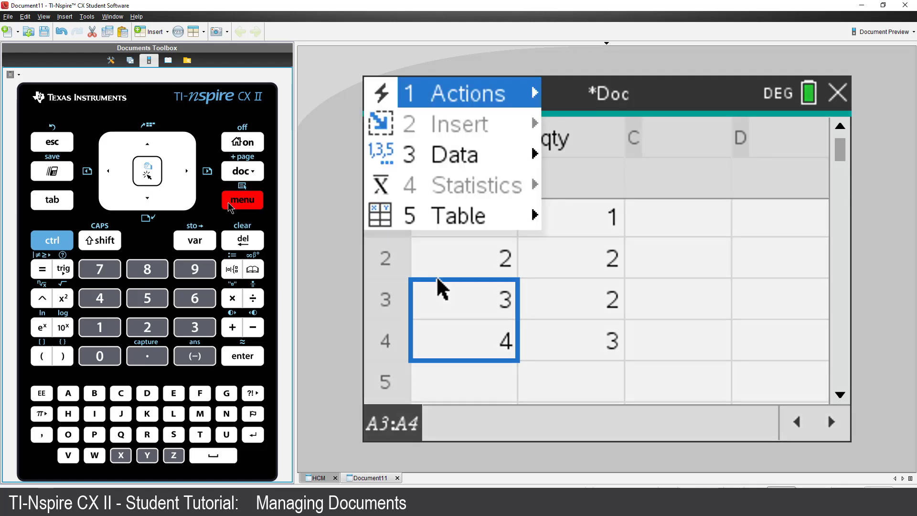
click(200, 330)
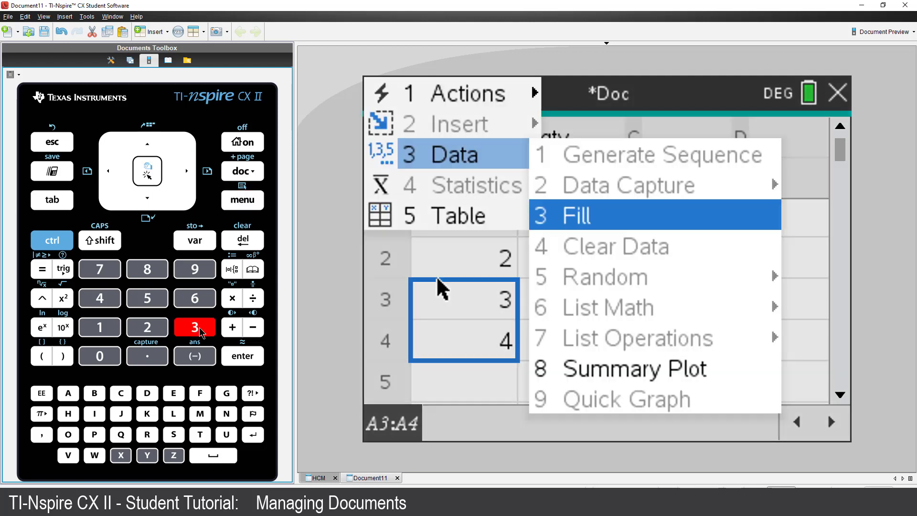
click(200, 330)
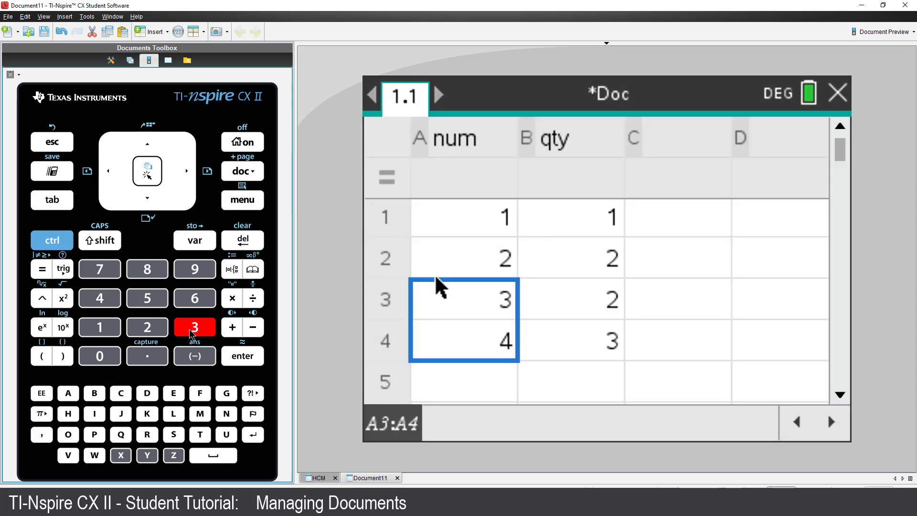
click(149, 204)
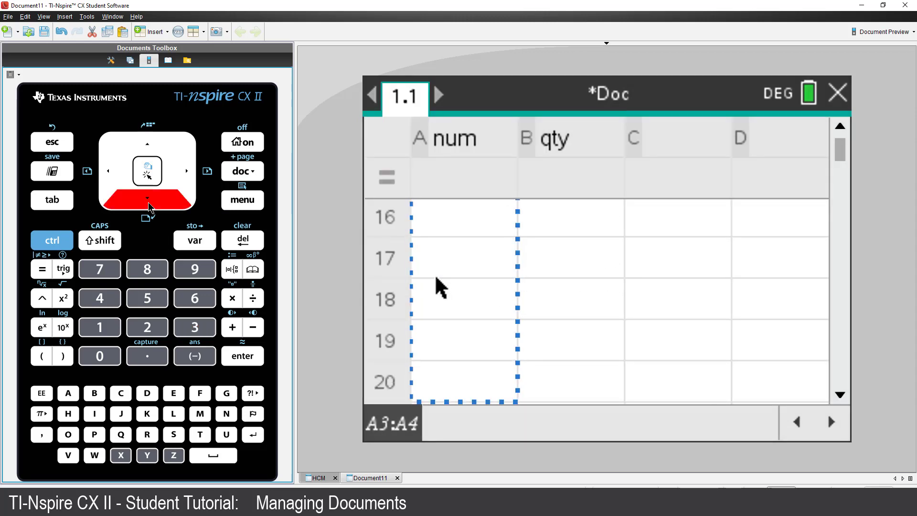
click(242, 356)
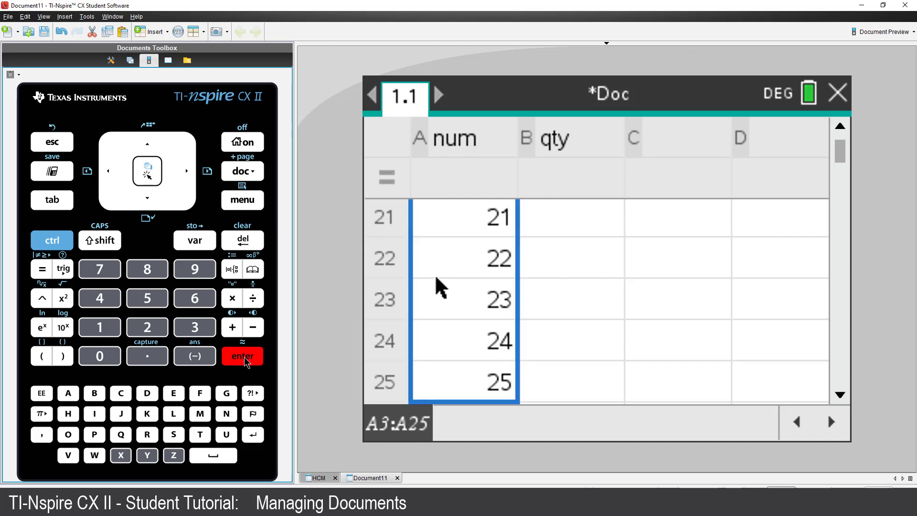
click(185, 175)
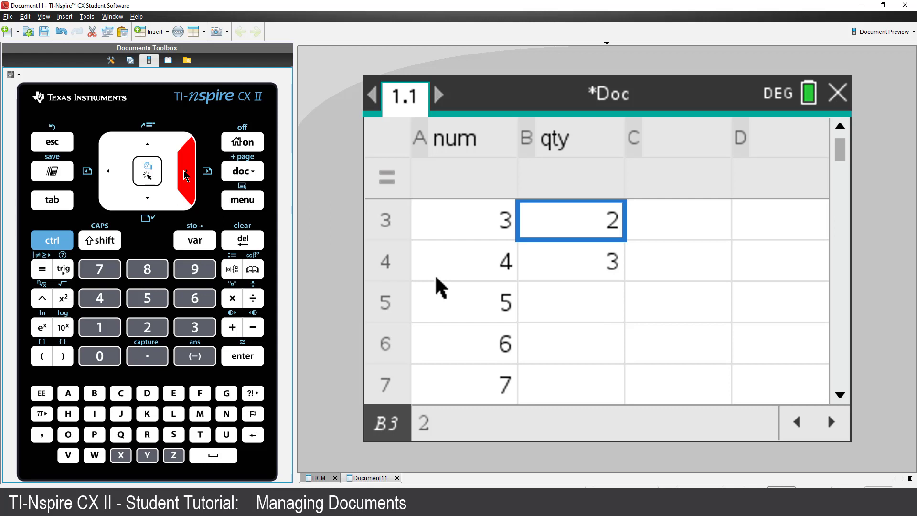
- Enter qty values 2, 4, 2, 4, 3, 4, 2, 6, 2, 4 in cells B5–B14
click(545, 314)
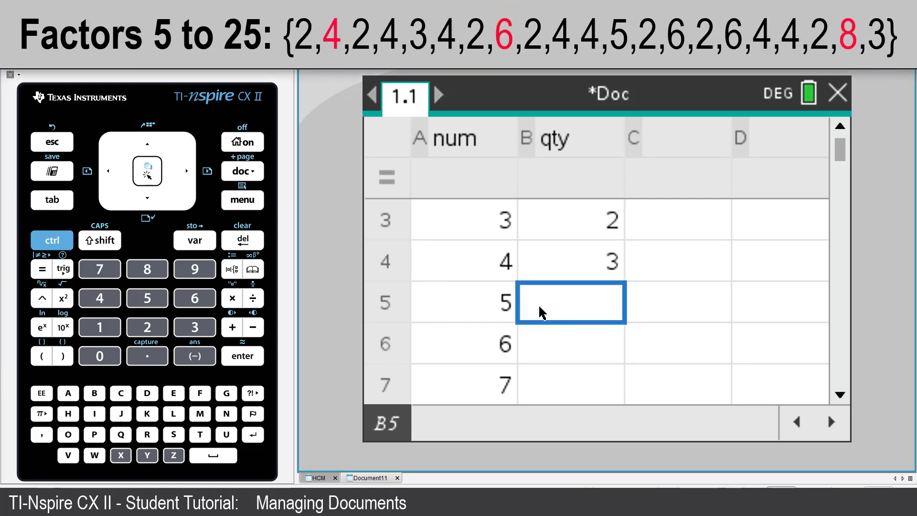
text(2)
key(Return)
text(4)
key(Return)
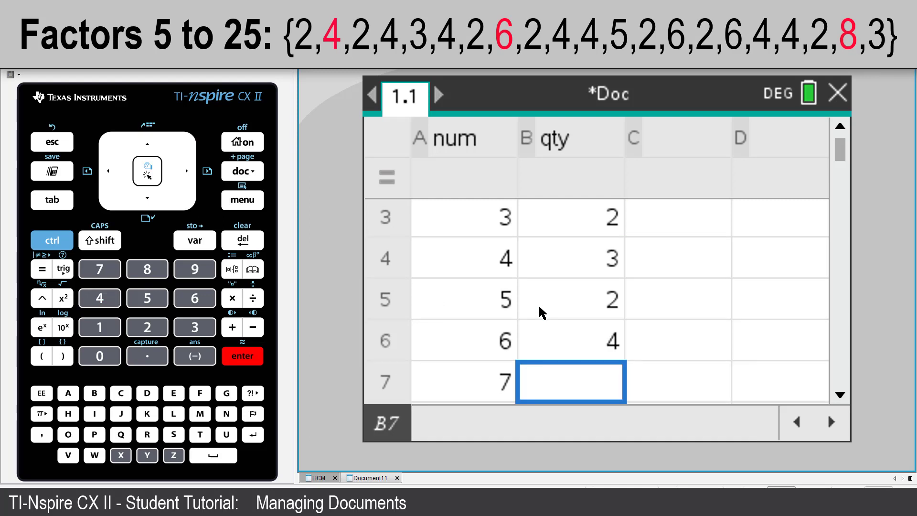
text(2)
key(Return)
text(4)
key(Return)
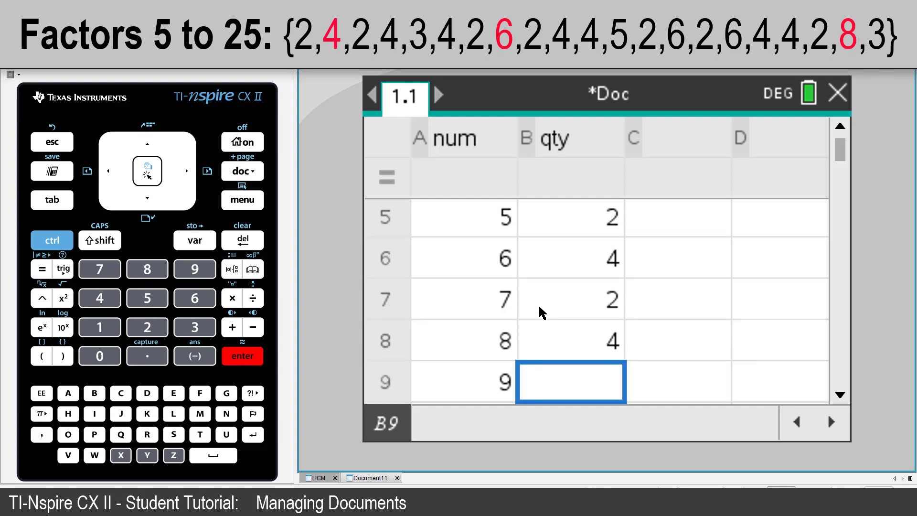
text(3)
key(Return)
text(4)
key(Return)
text(2)
key(Return)
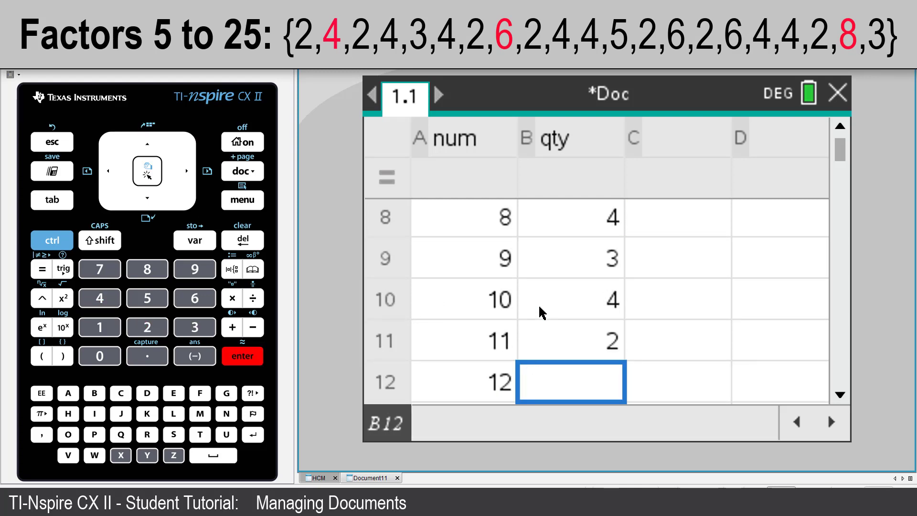
text(6)
key(Return)
text(2)
key(Return)
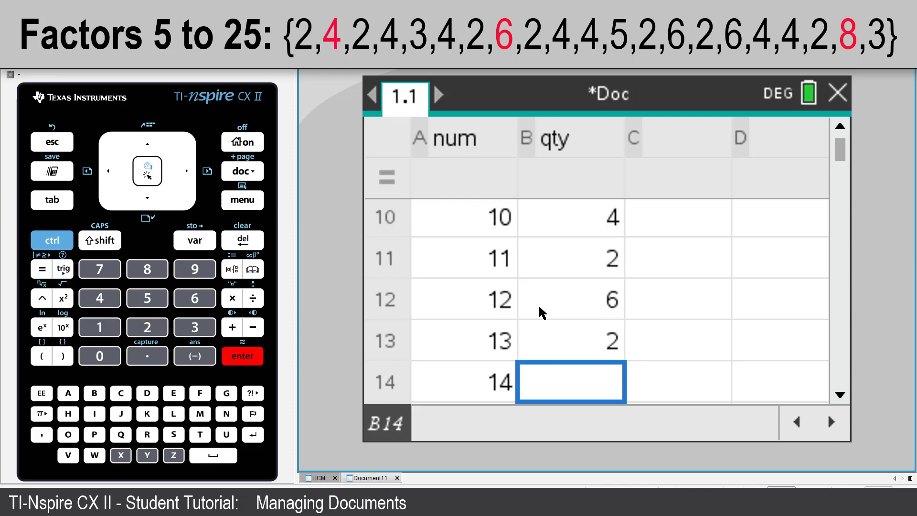
text(4)
key(Return)
- Enter qty values 4, 5, 2, 6, 2, 6, 4, 4, 2, 8, 3 in cells B15–B25
text(4)
key(Return)
text(5)
key(Return)
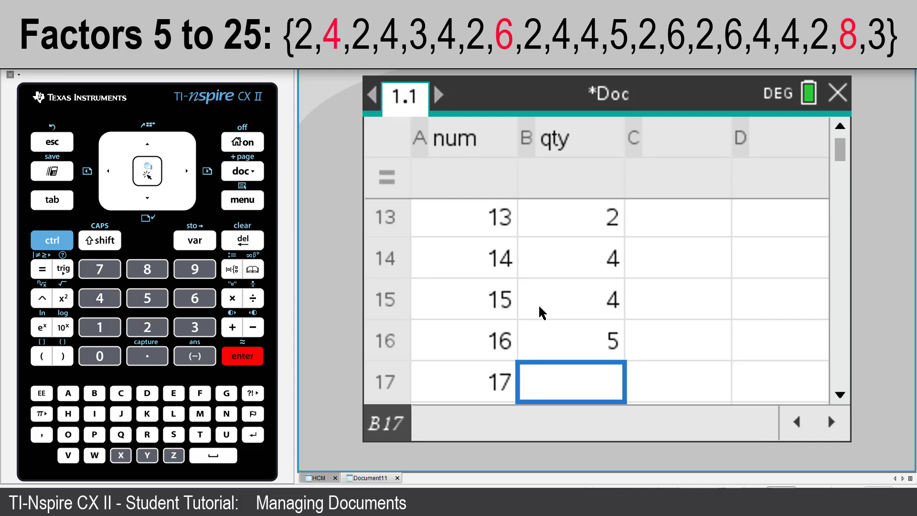
text(2)
key(Return)
text(6)
key(Return)
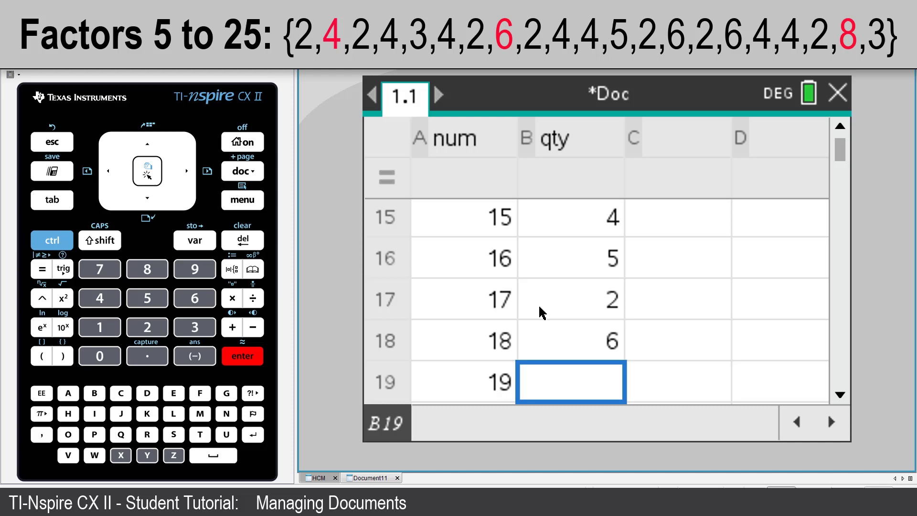
text(2)
key(Return)
text(6)
key(Return)
text(4)
key(Return)
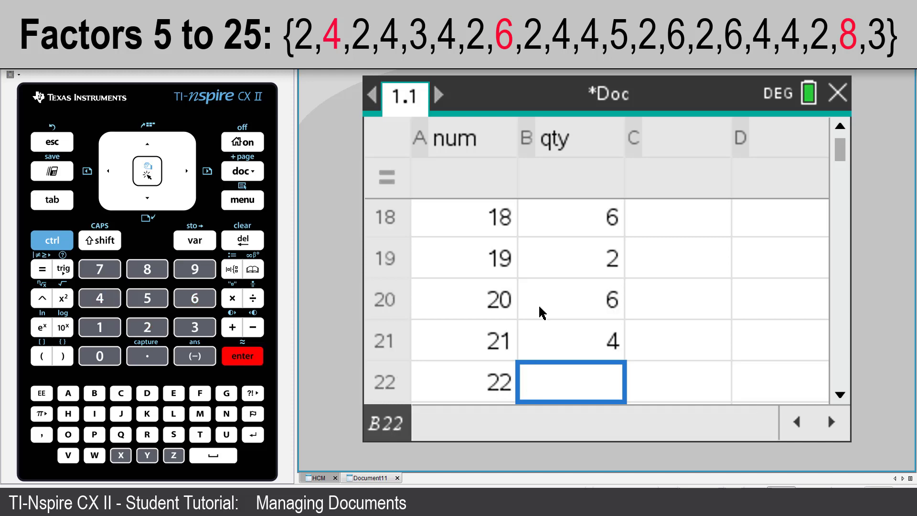
text(4)
key(Return)
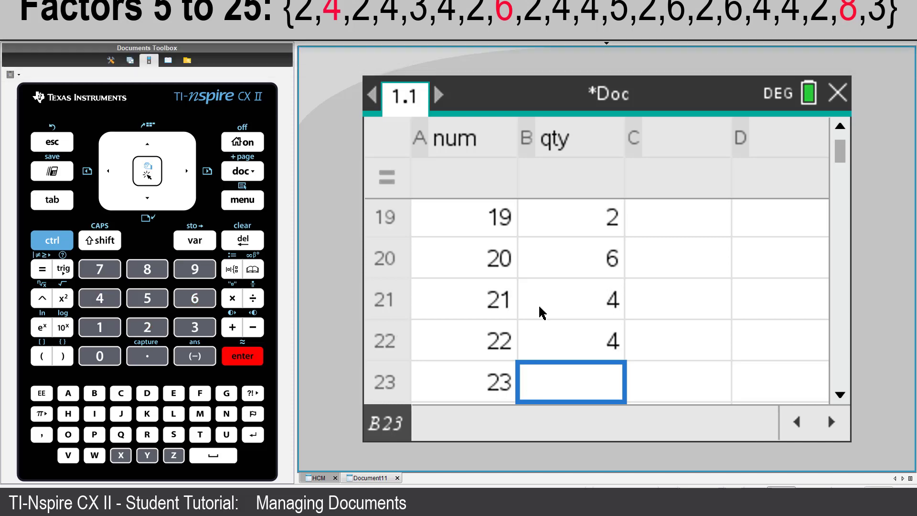
text(2)
key(Return)
text(8)
key(Return)
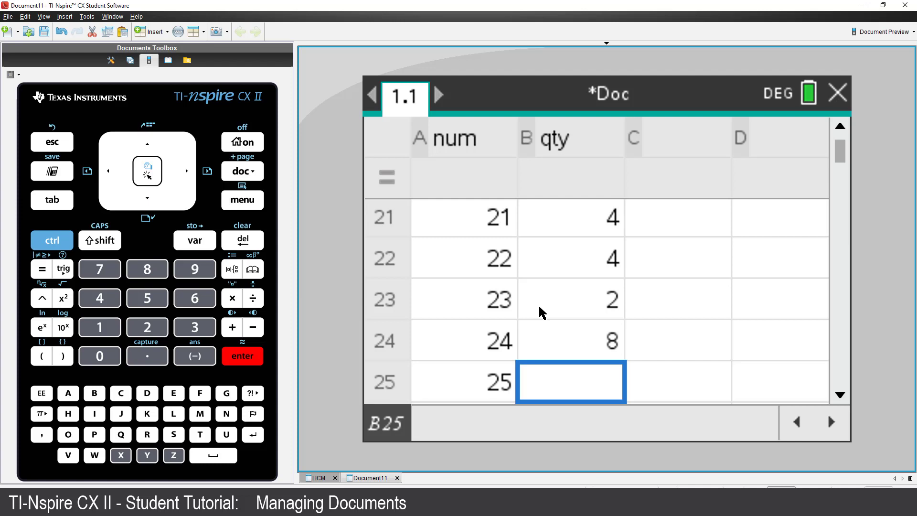
text(3)
key(Return)
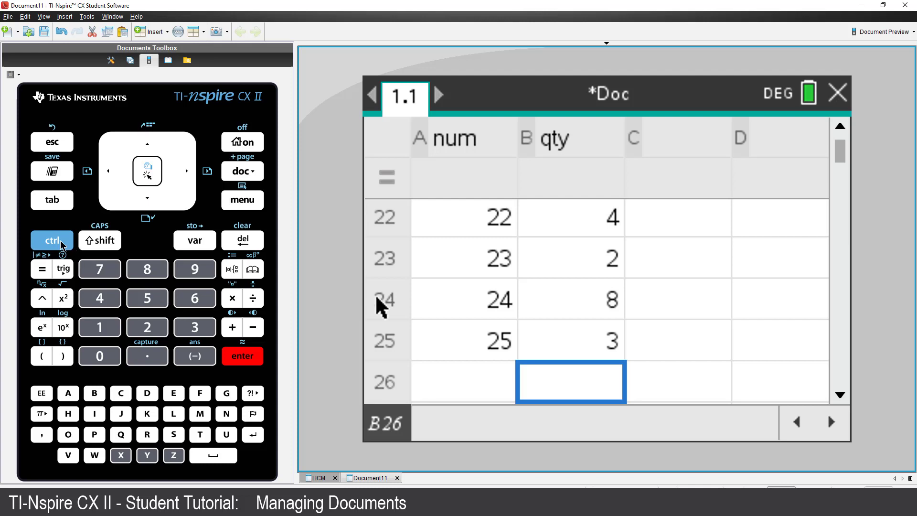
- Insert a Calculator page after the spreadsheet
click(240, 179)
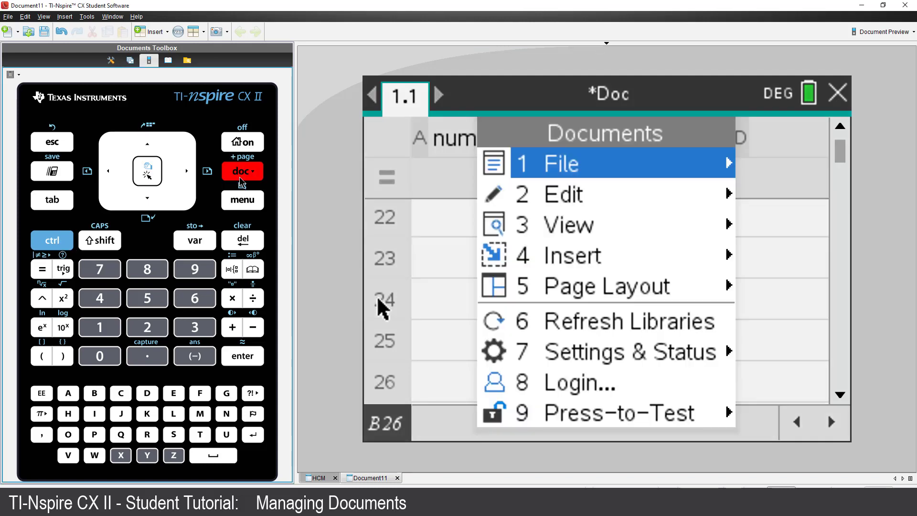
click(101, 298)
click(140, 202)
click(140, 203)
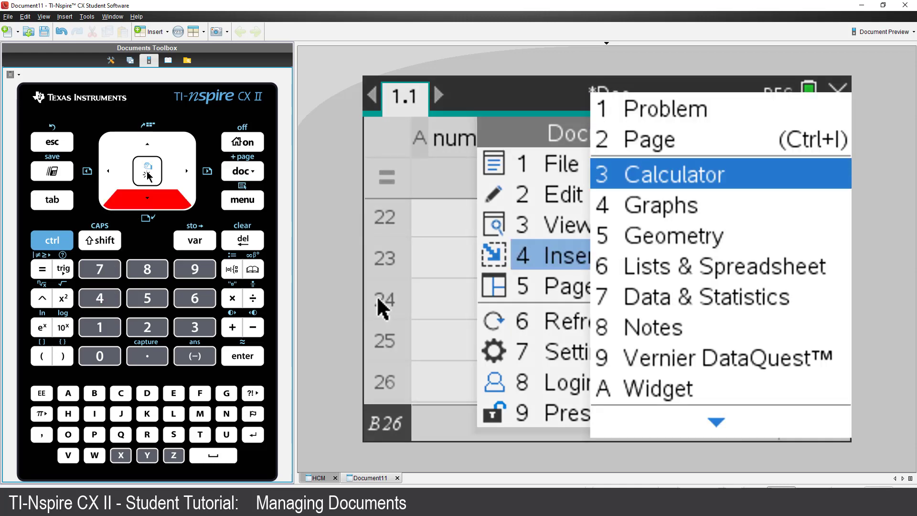
key(Return)
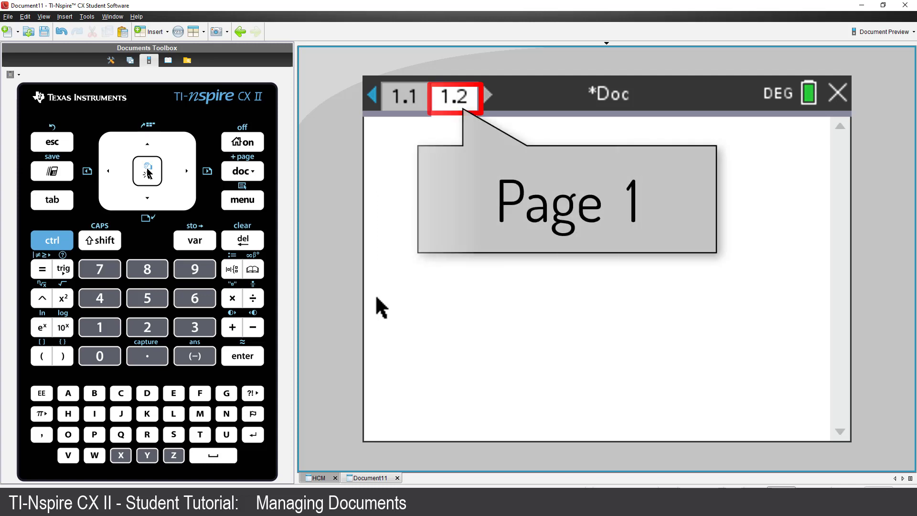
- Evaluate factor(26) from the Number menu, getting 2·13
click(232, 205)
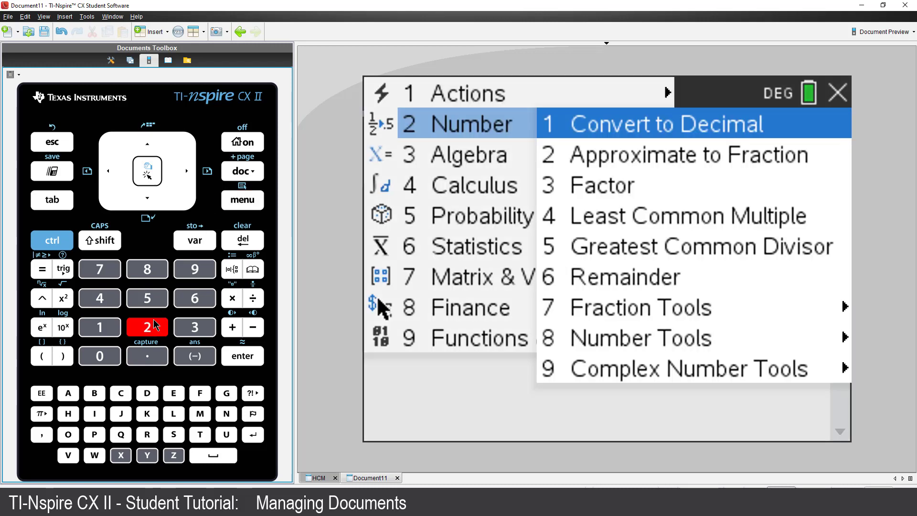
click(155, 201)
click(155, 200)
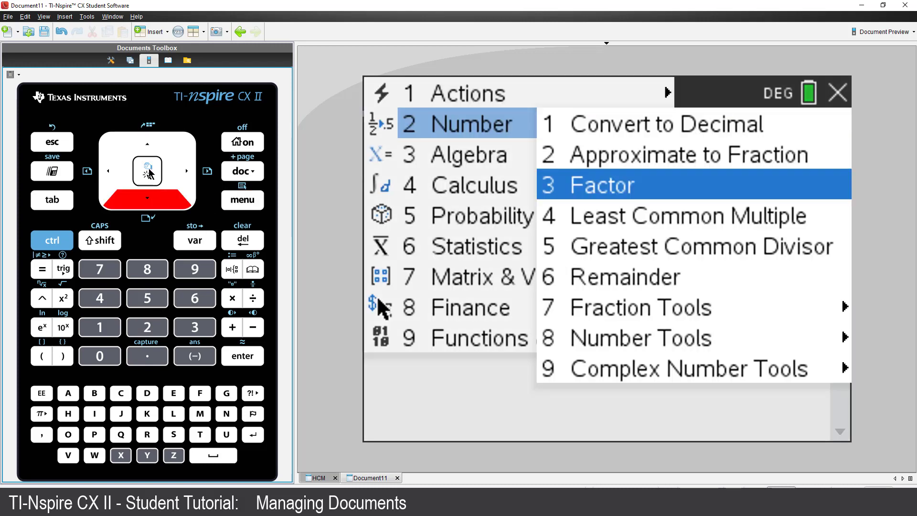
click(148, 173)
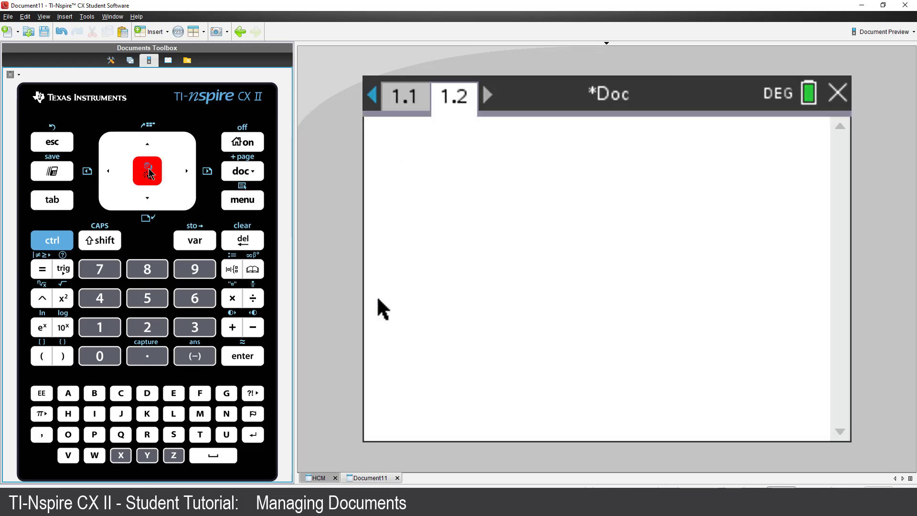
click(147, 332)
click(194, 298)
click(237, 362)
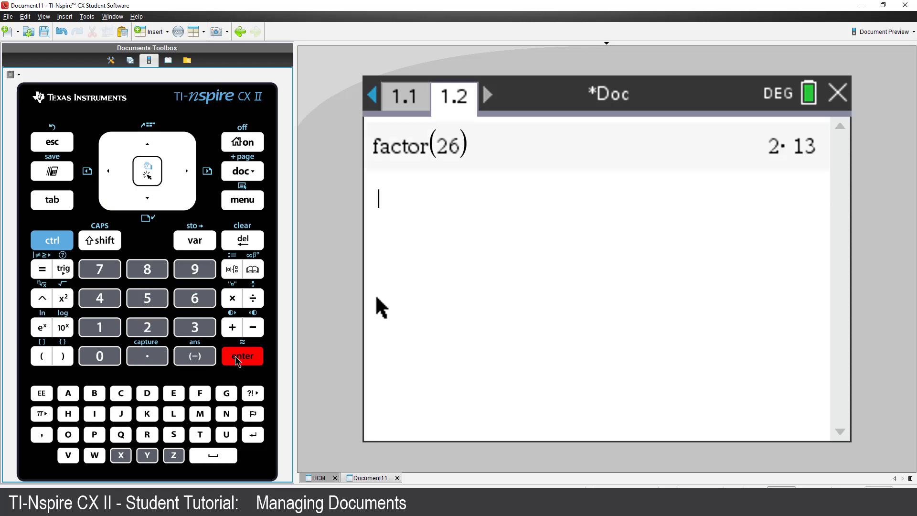
- On spreadsheet page 1.1, enter num 26 and qty 4 in row 26
click(54, 248)
click(108, 172)
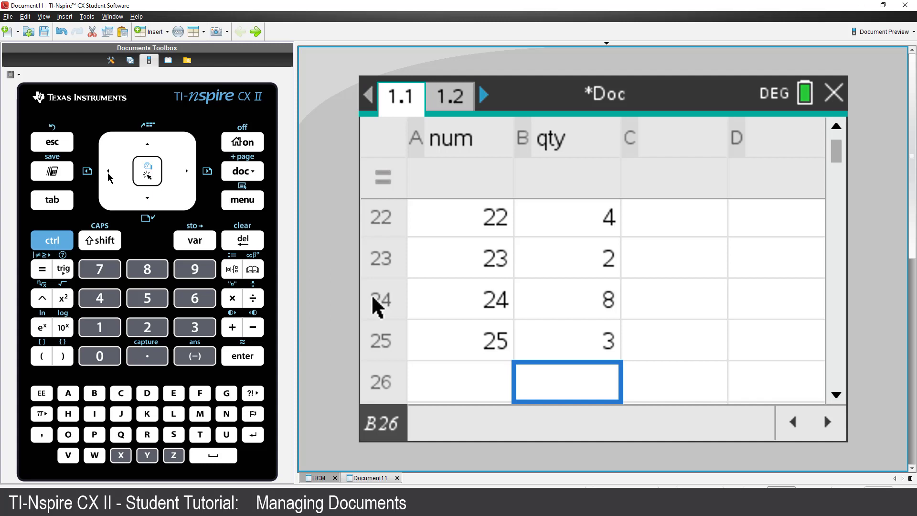
click(109, 175)
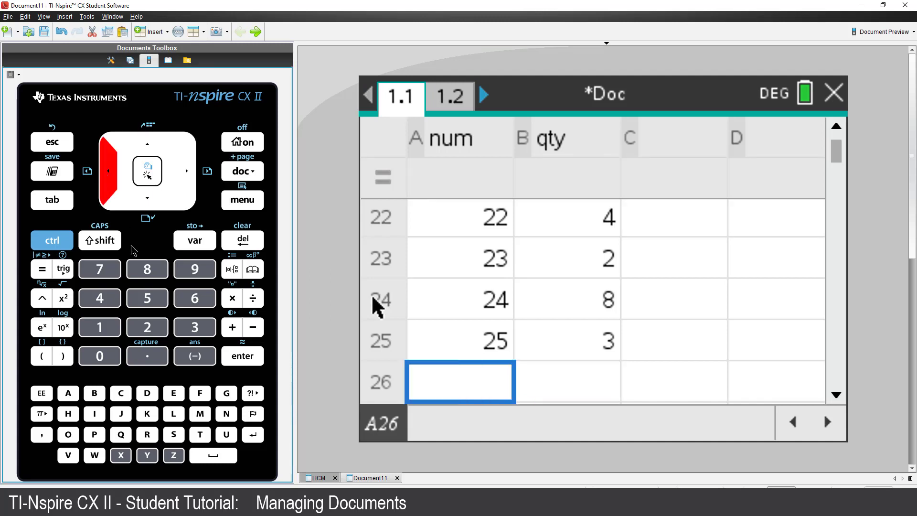
click(148, 327)
click(195, 298)
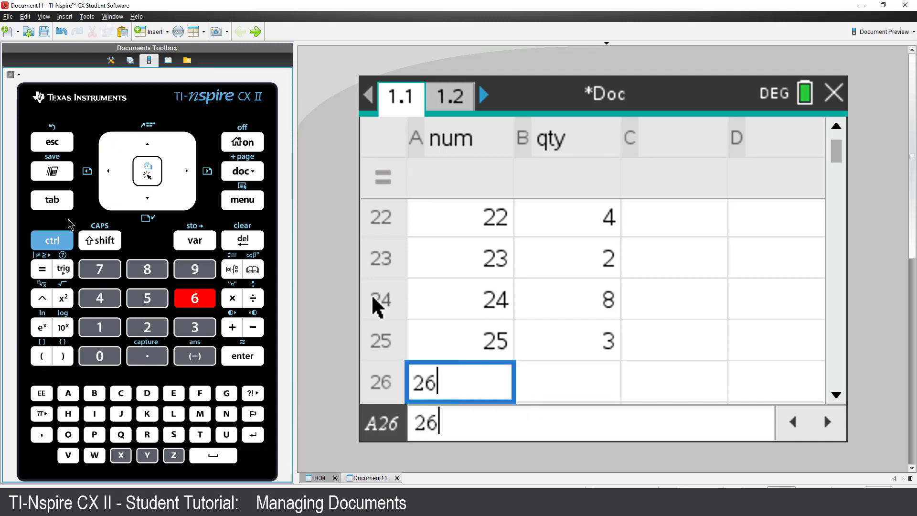
click(56, 209)
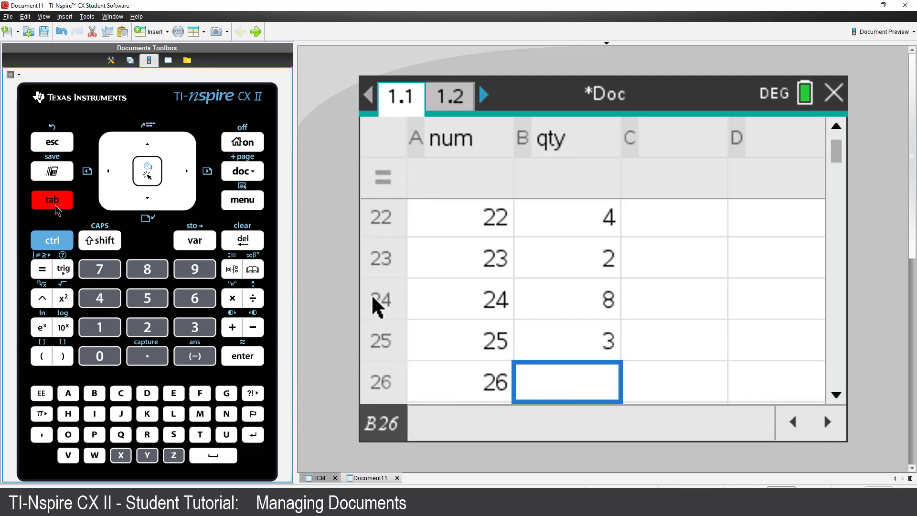
click(103, 301)
click(250, 358)
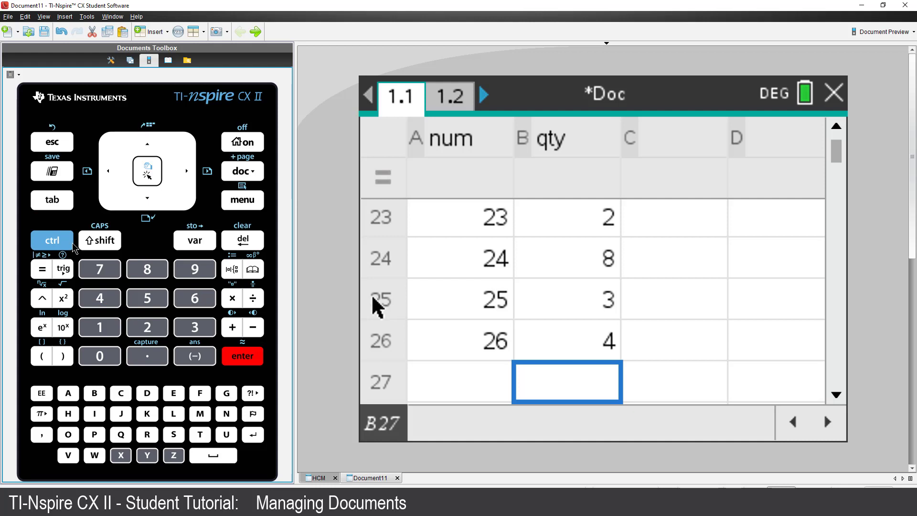
- Insert a Data & Statistics page
click(56, 243)
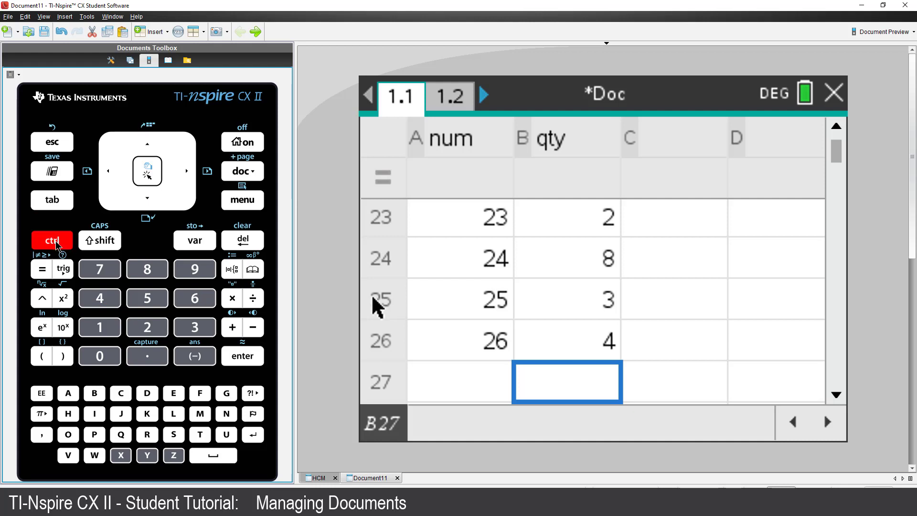
click(94, 414)
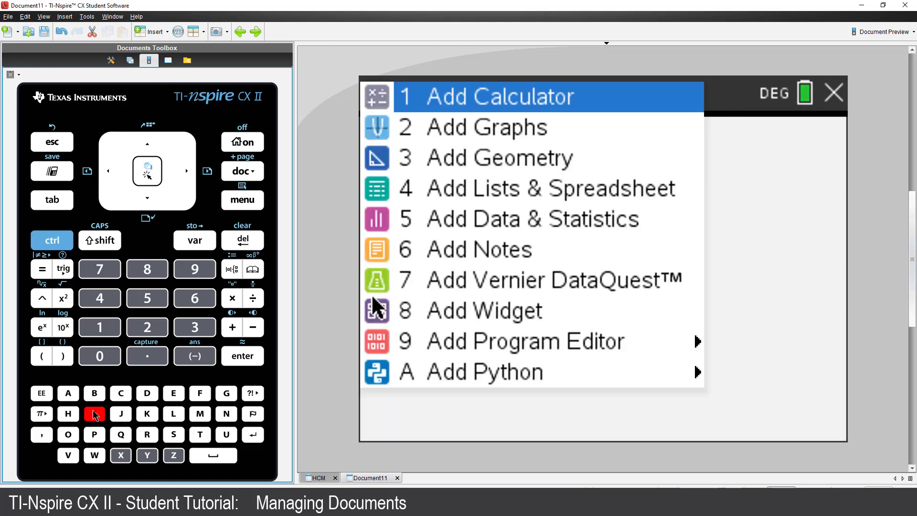
click(147, 203)
click(148, 204)
click(148, 204)
click(147, 203)
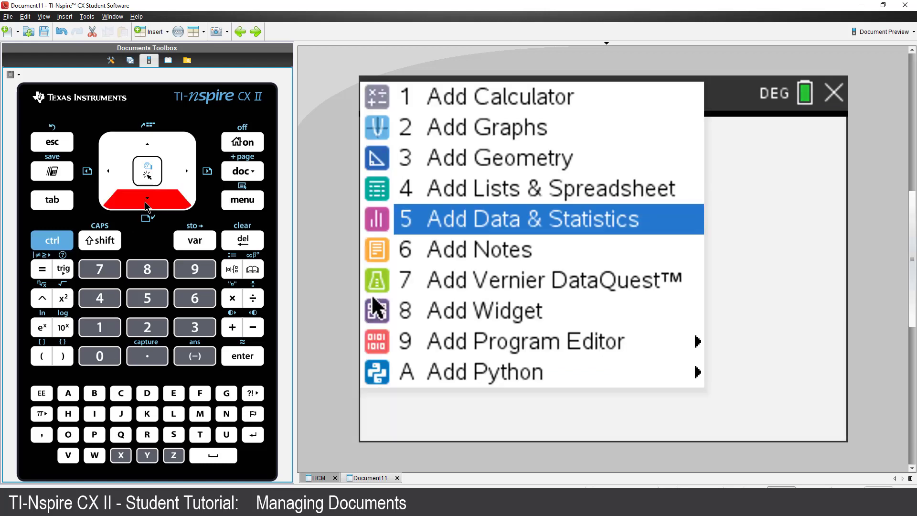
click(244, 358)
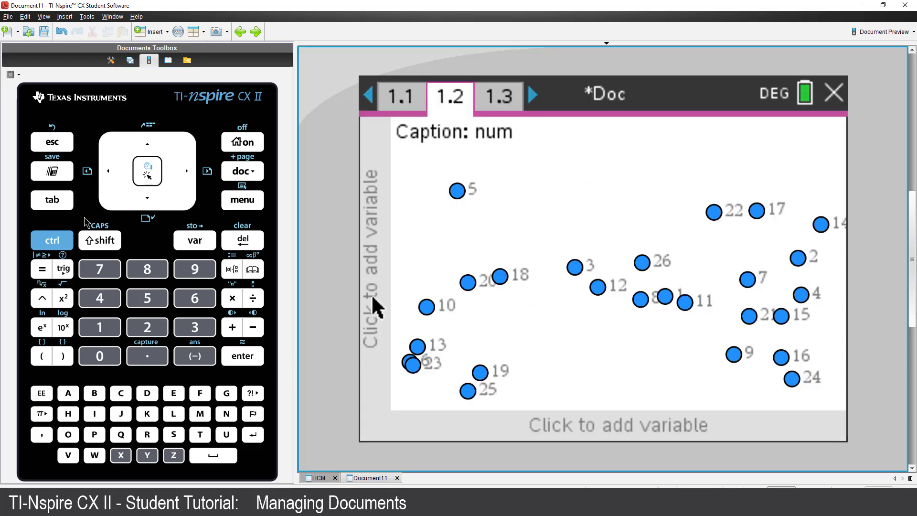
- Plot num on the horizontal axis and qty on the vertical axis
click(59, 205)
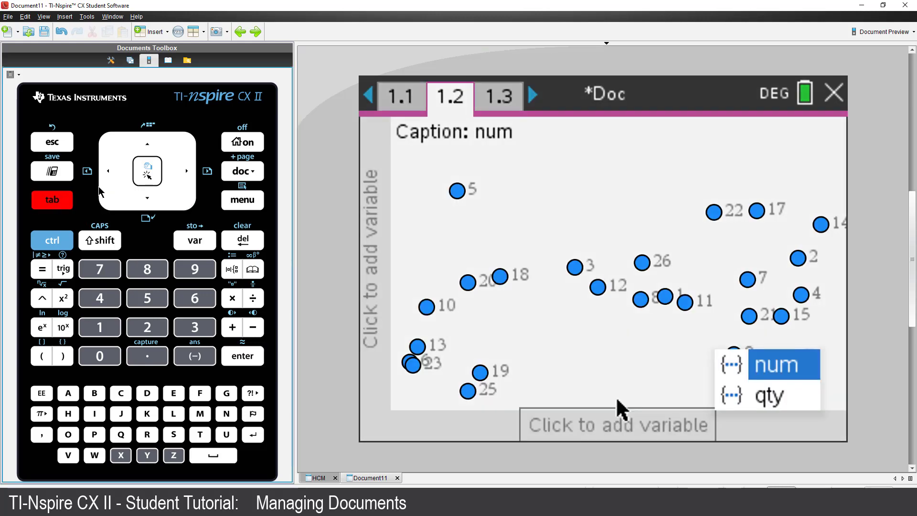
click(154, 176)
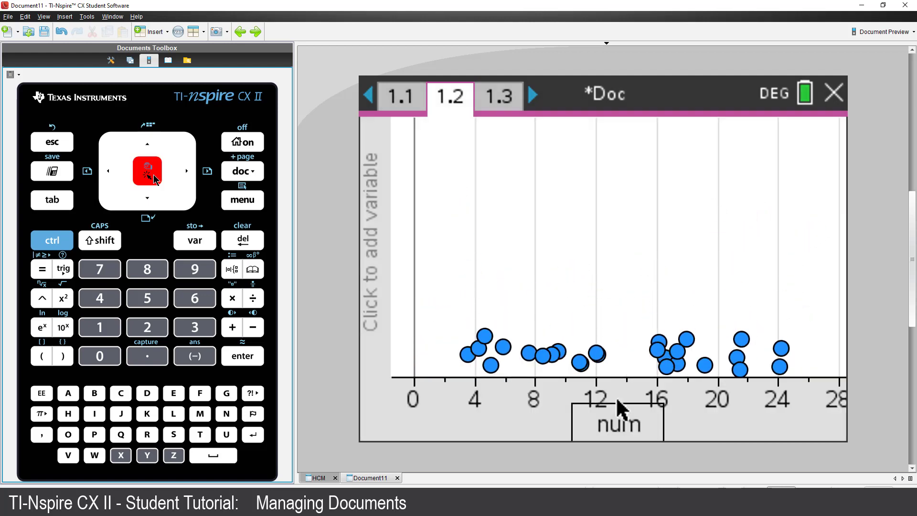
click(53, 204)
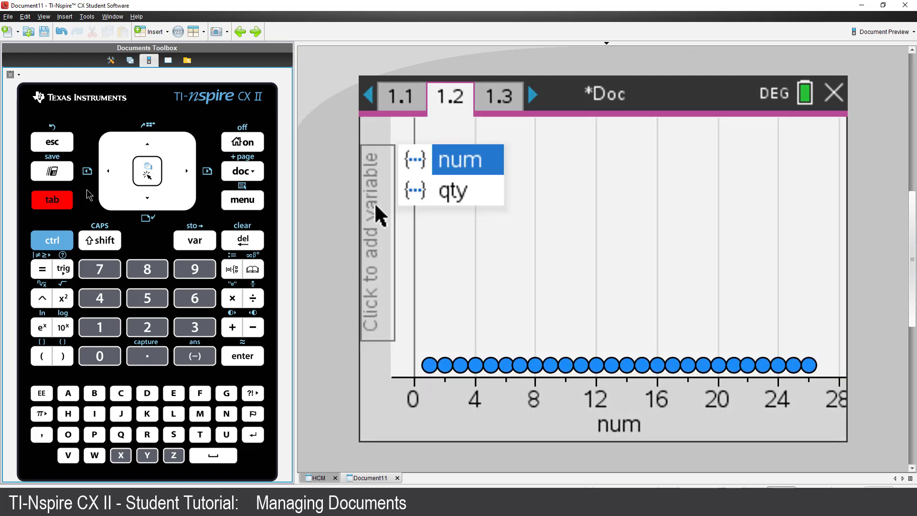
click(147, 200)
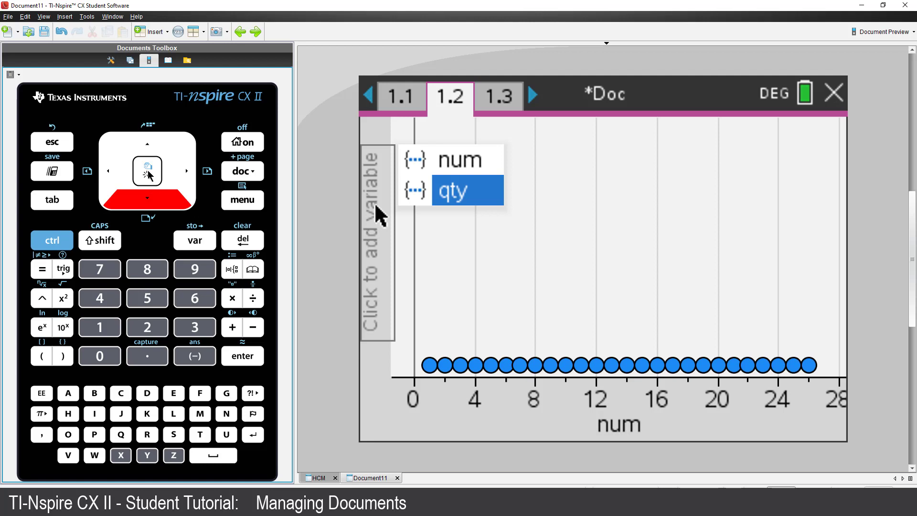
click(148, 176)
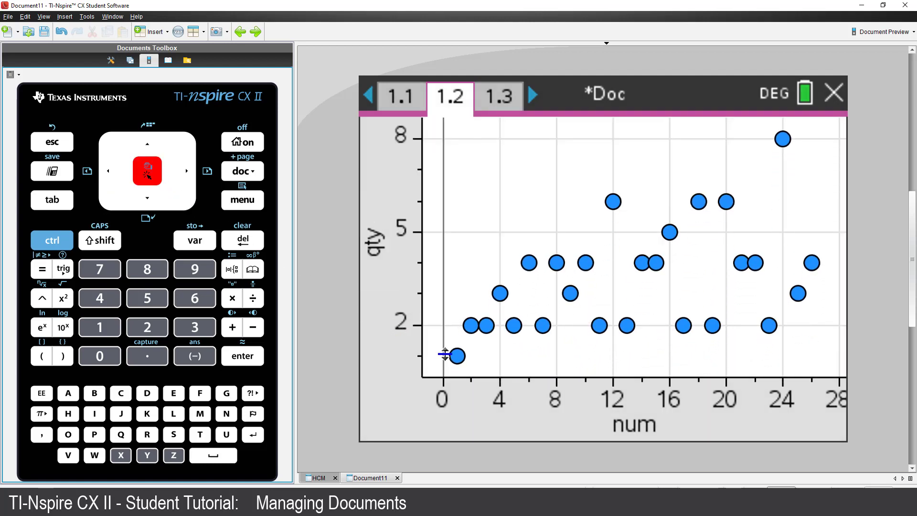
mouse_move(456, 357)
mouse_move(533, 263)
mouse_move(613, 202)
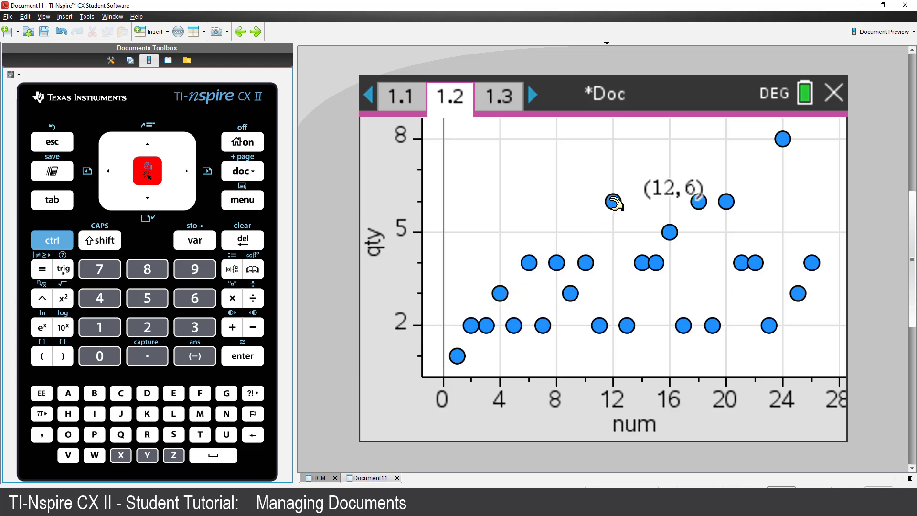
mouse_move(783, 139)
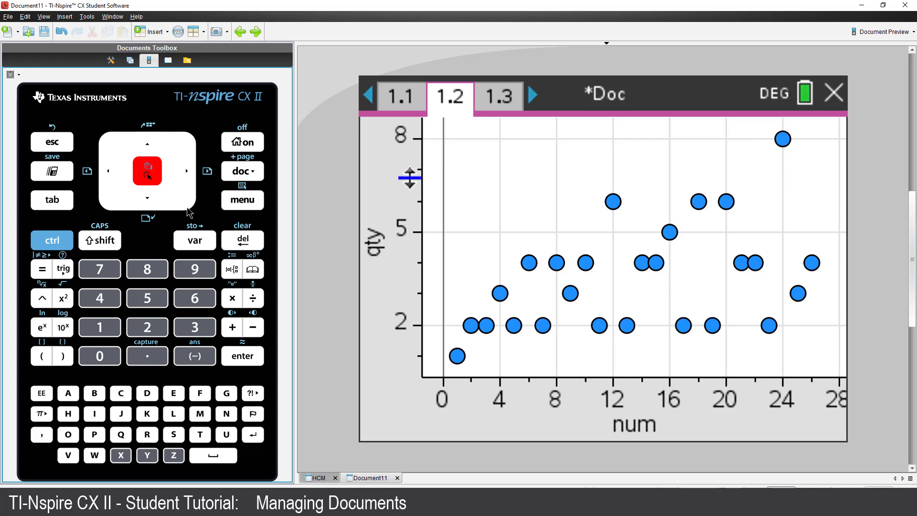
- Show Problem 1's page thumbnails and select the spreadsheet page 1.1
click(57, 239)
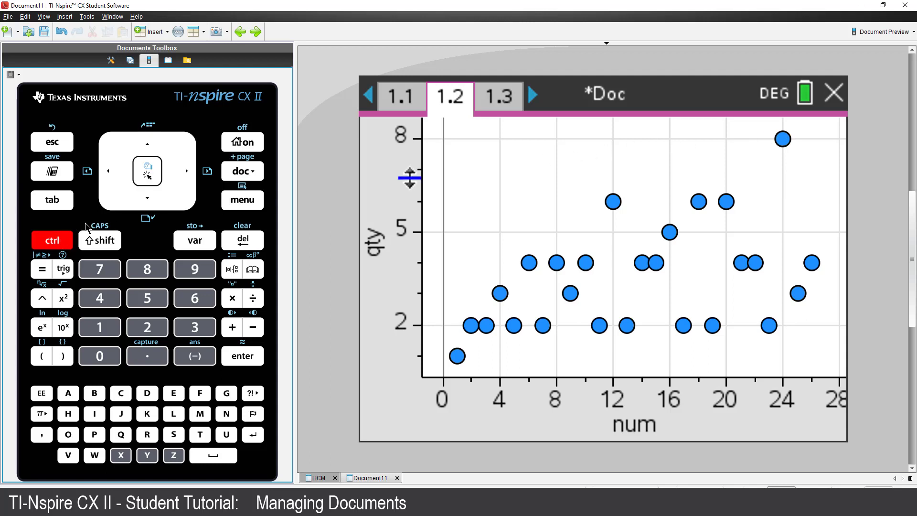
click(147, 147)
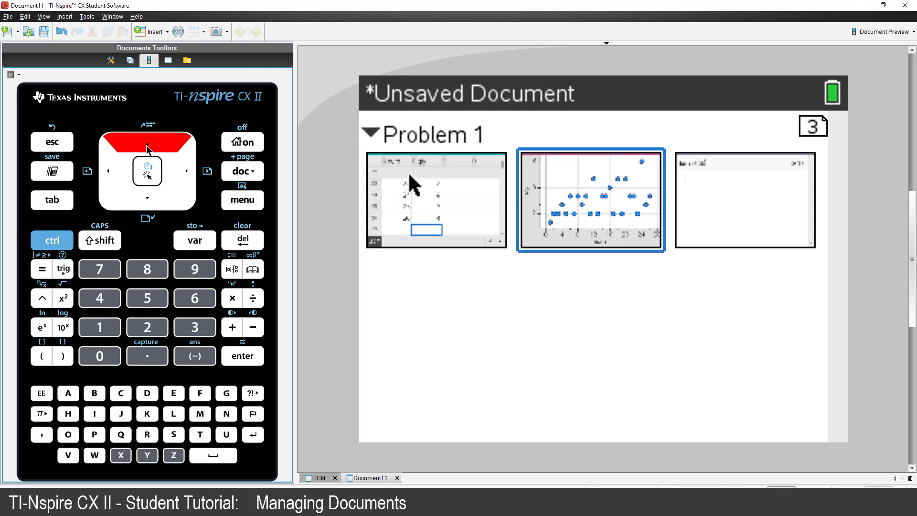
click(111, 178)
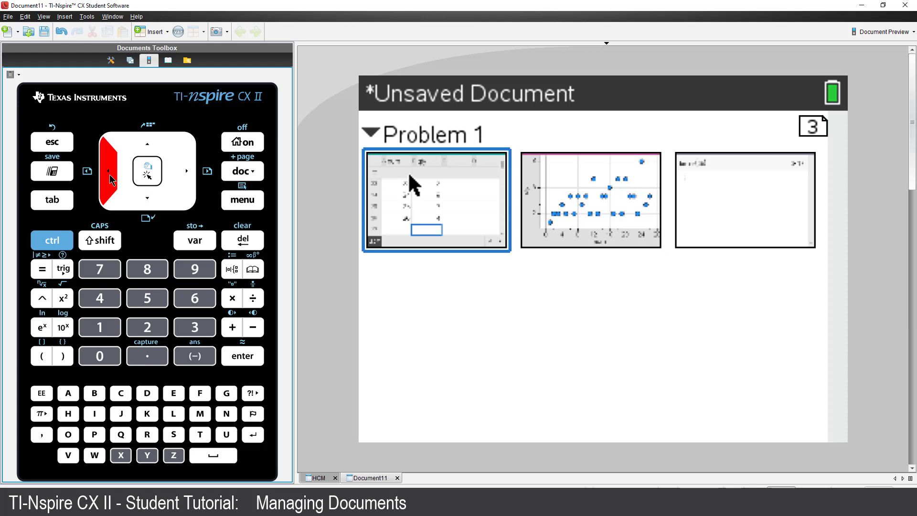
- Add spreadsheet rows num 27 with qty 4 and num 28 with qty 6
click(147, 172)
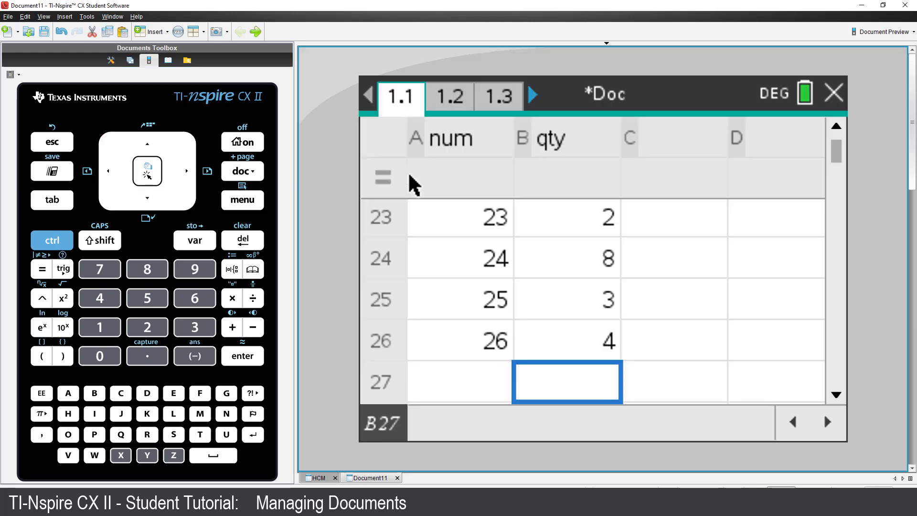
click(463, 389)
text(27)
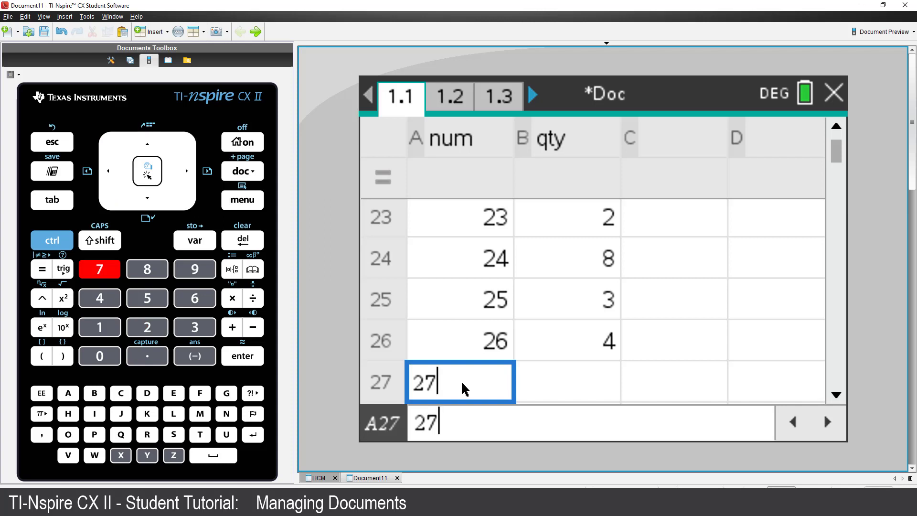
key(Tab)
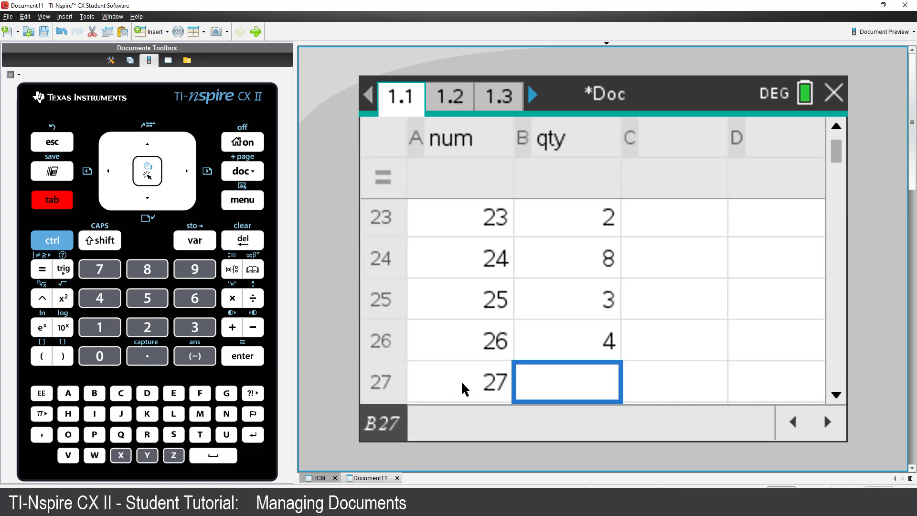
text(4)
key(Return)
key(Left)
text(28)
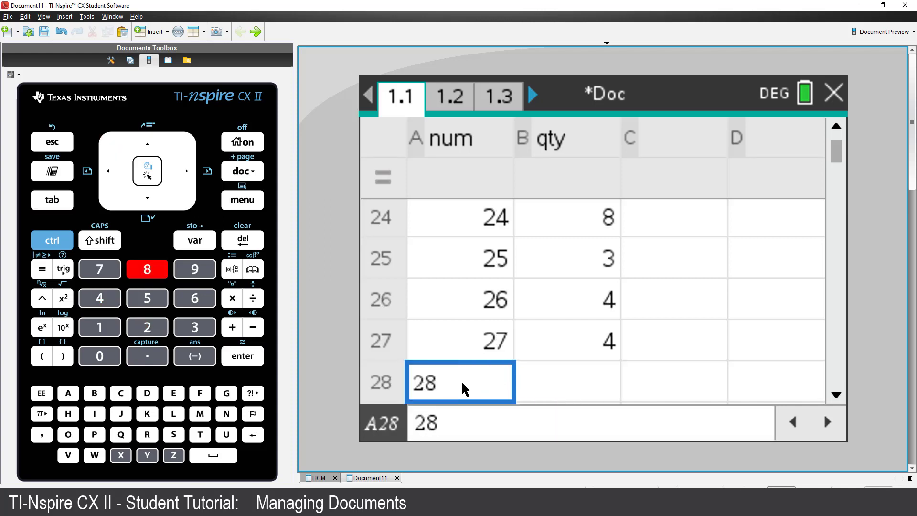
key(Tab)
text(6)
key(Return)
- Add rows num 29 with qty 2 and num 30 with qty 8
key(Left)
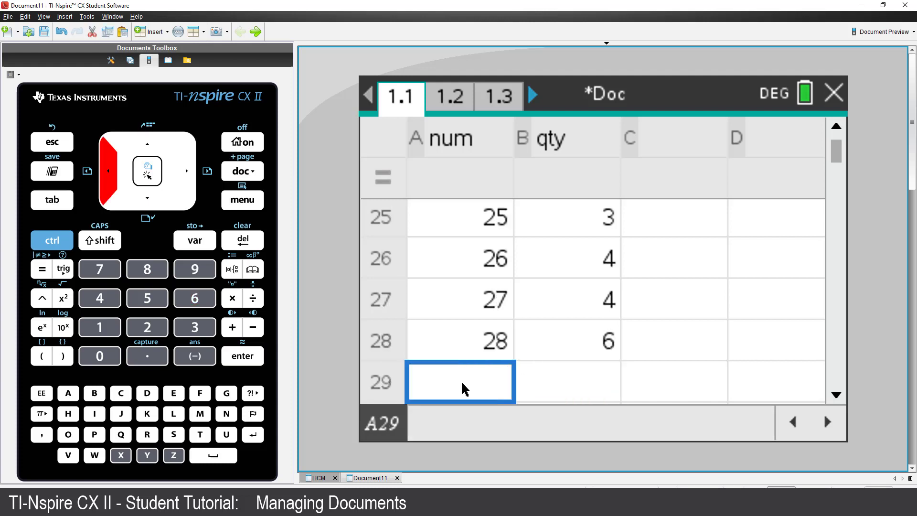
text(29)
key(Tab)
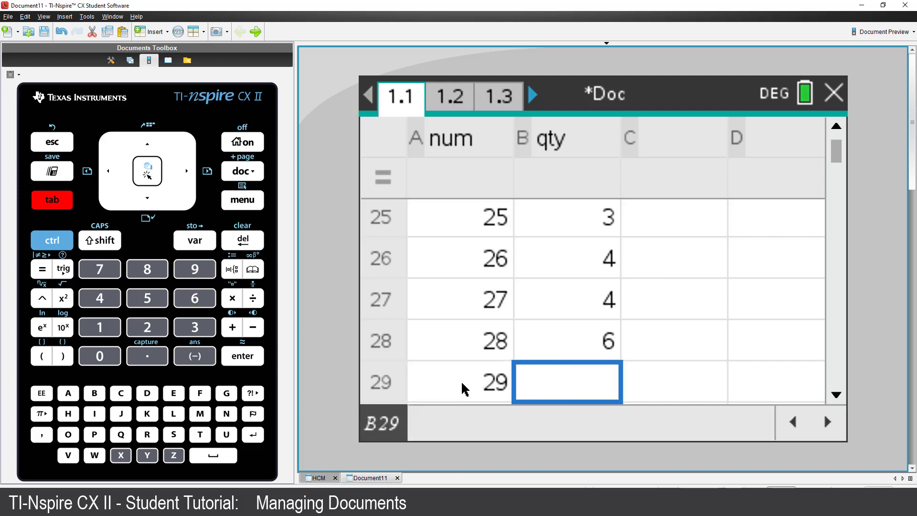
text(2)
key(Return)
key(Left)
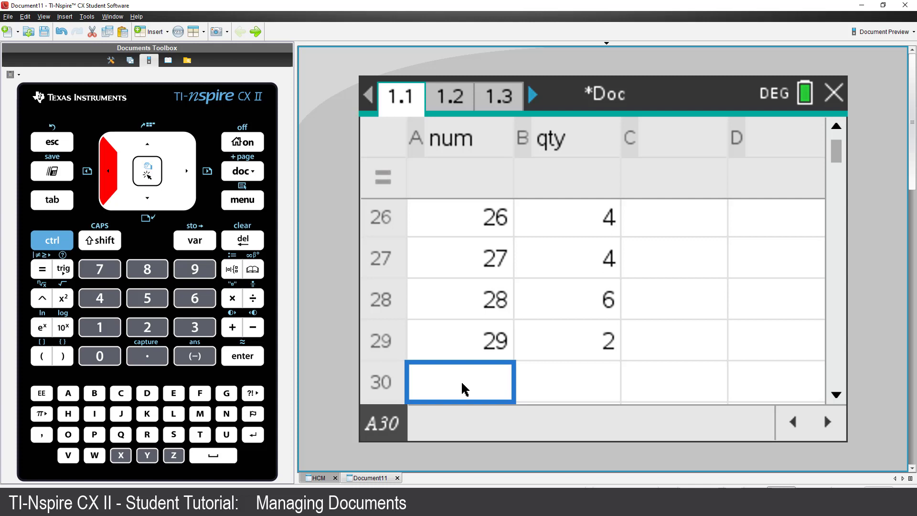
text(30)
key(Tab)
text(8)
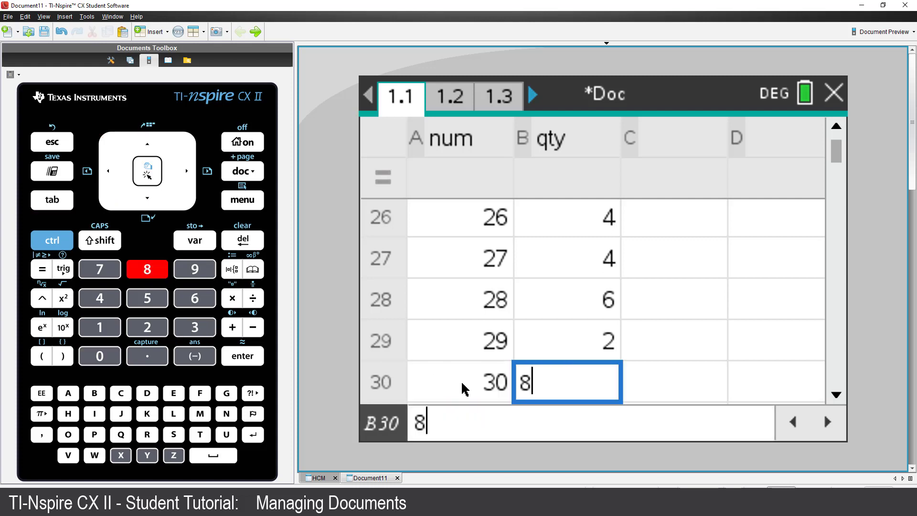
key(Return)
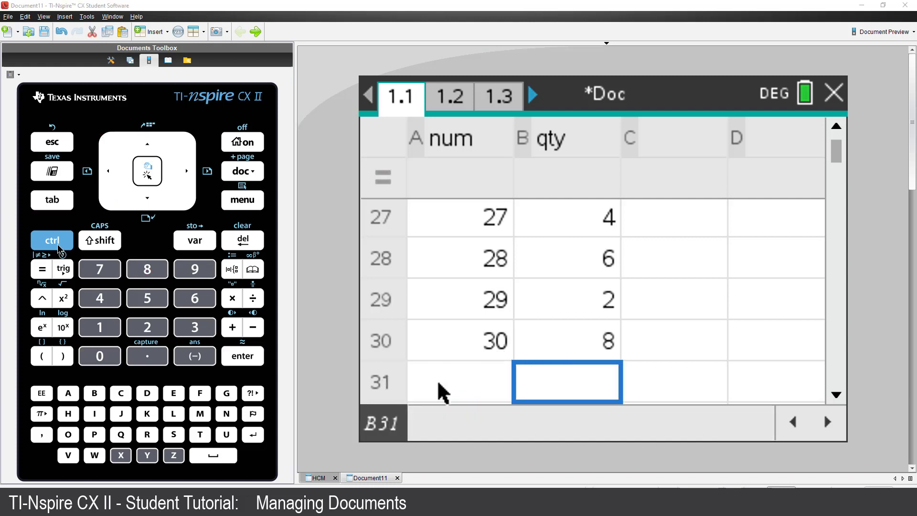
- On scatter plot page 1.2, apply Zoom – Data so all 30 points show
key(ctrl+Up)
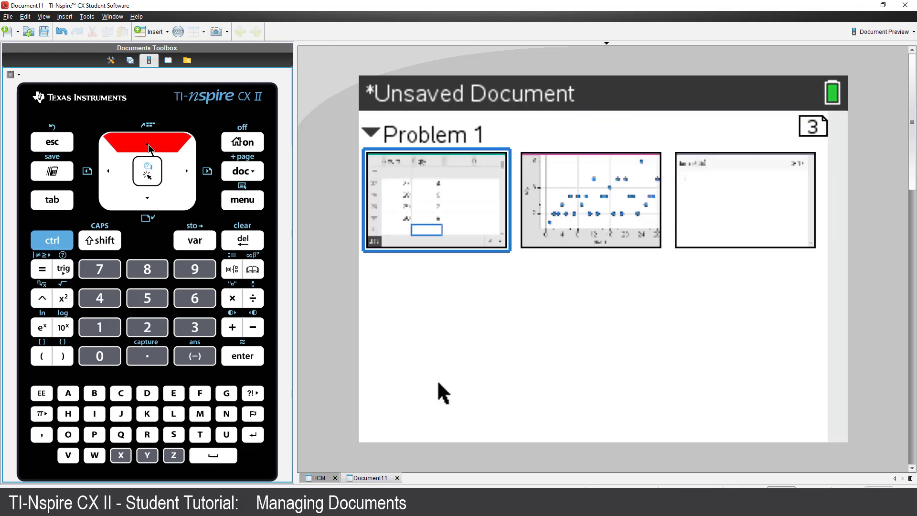
click(186, 172)
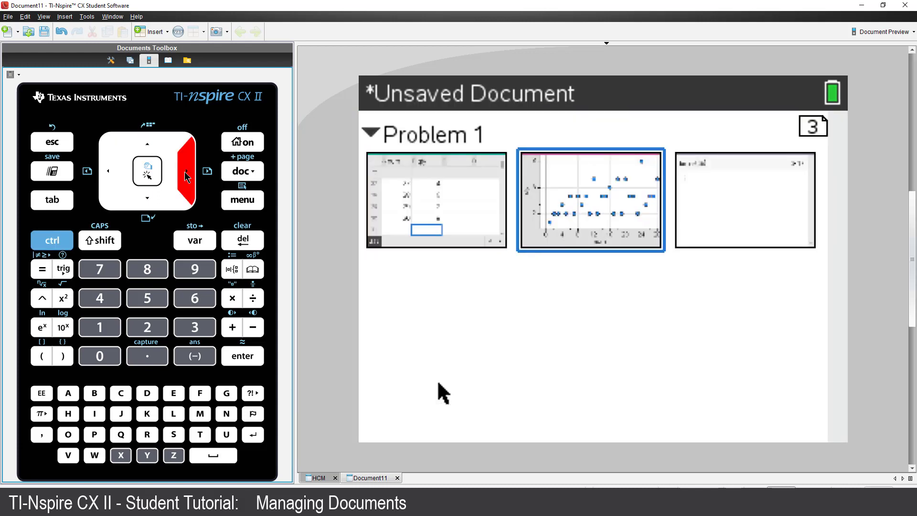
click(149, 176)
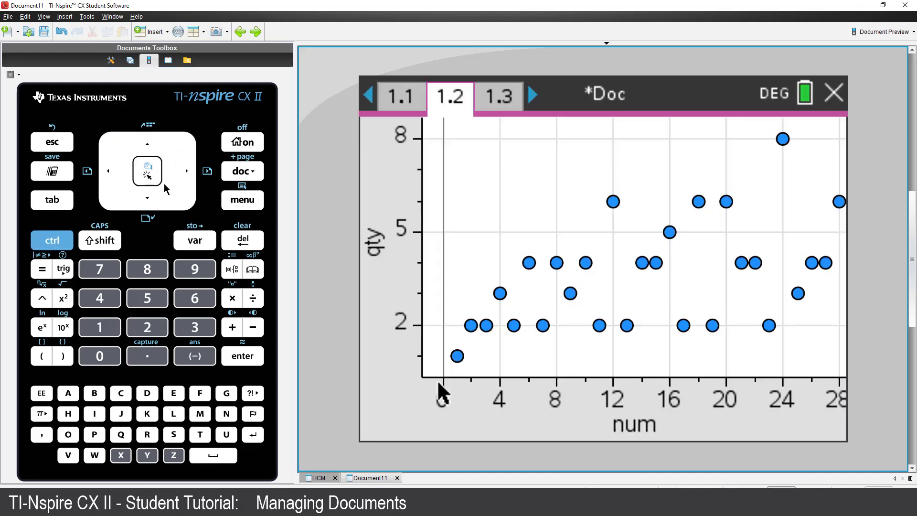
click(235, 204)
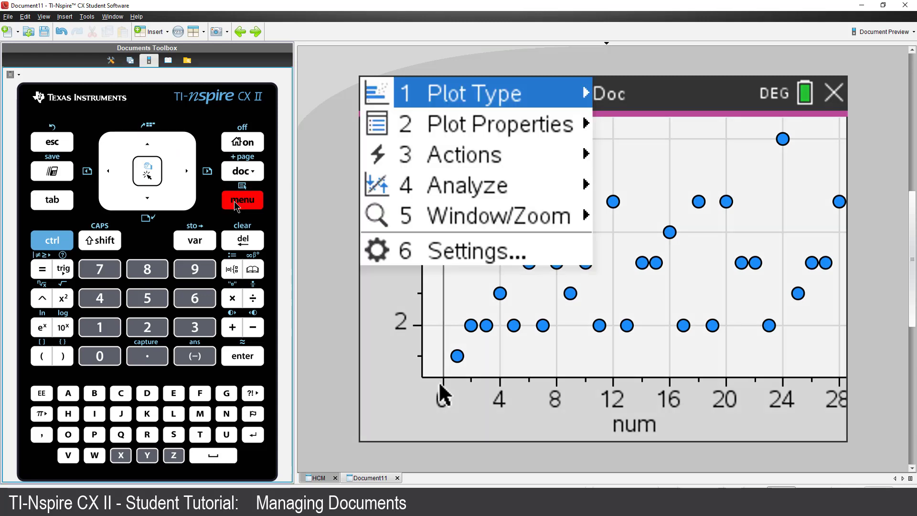
click(154, 300)
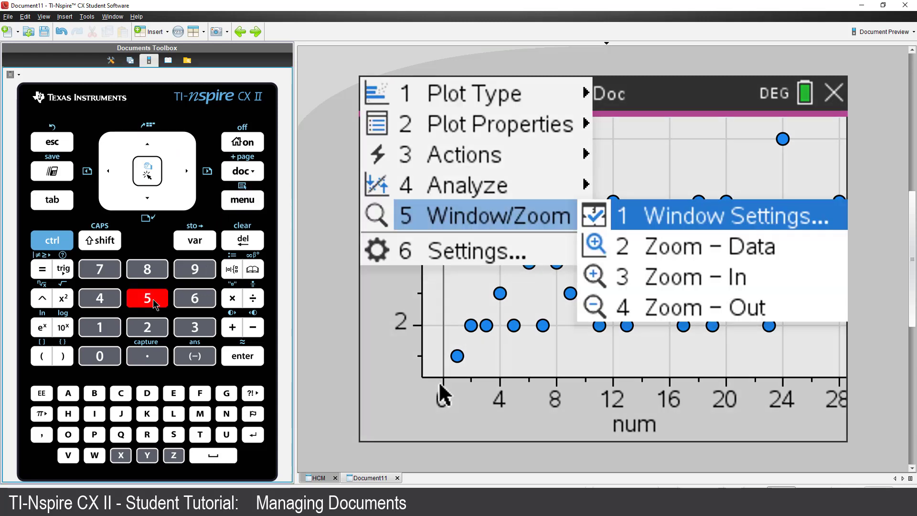
click(151, 204)
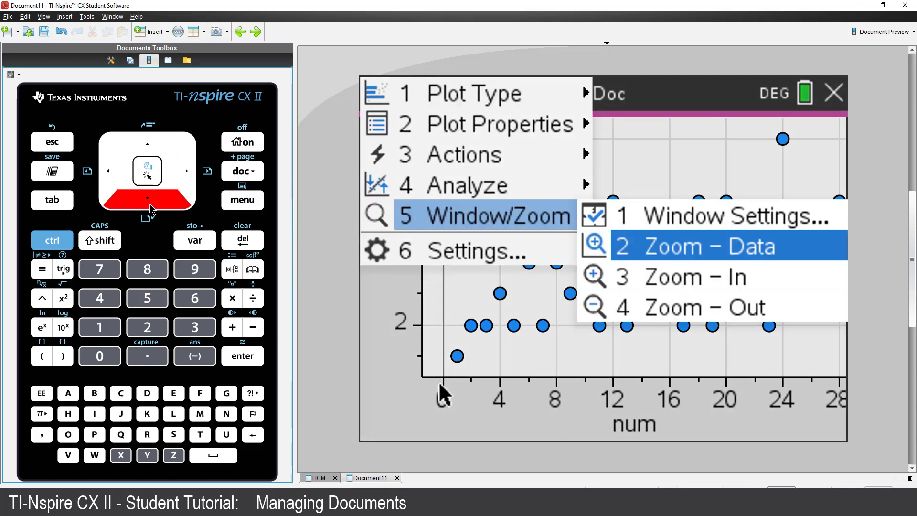
click(148, 171)
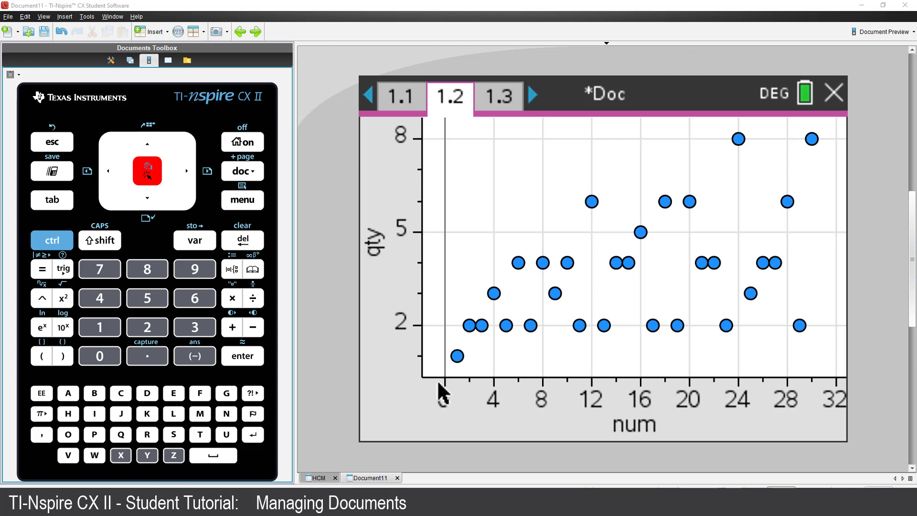
- Insert Problem 2 with a new empty Python program named hcn.py
click(243, 173)
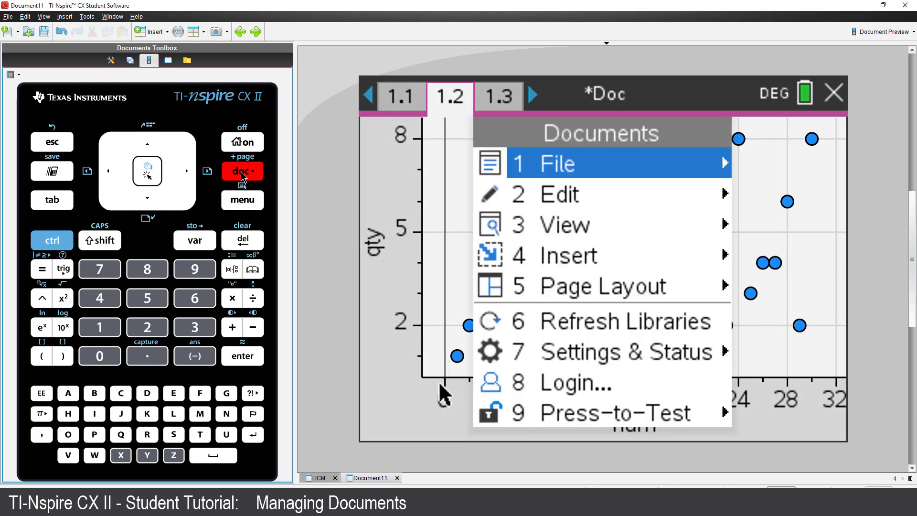
click(100, 298)
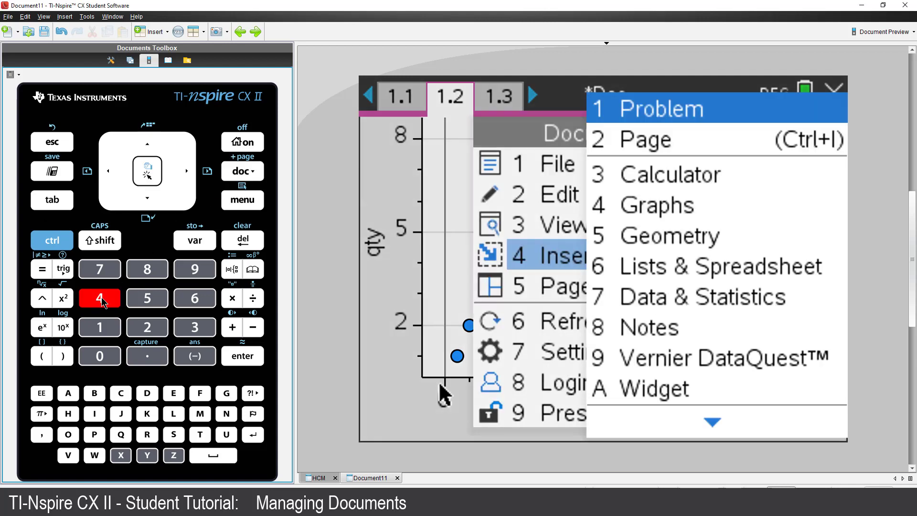
click(101, 328)
click(146, 145)
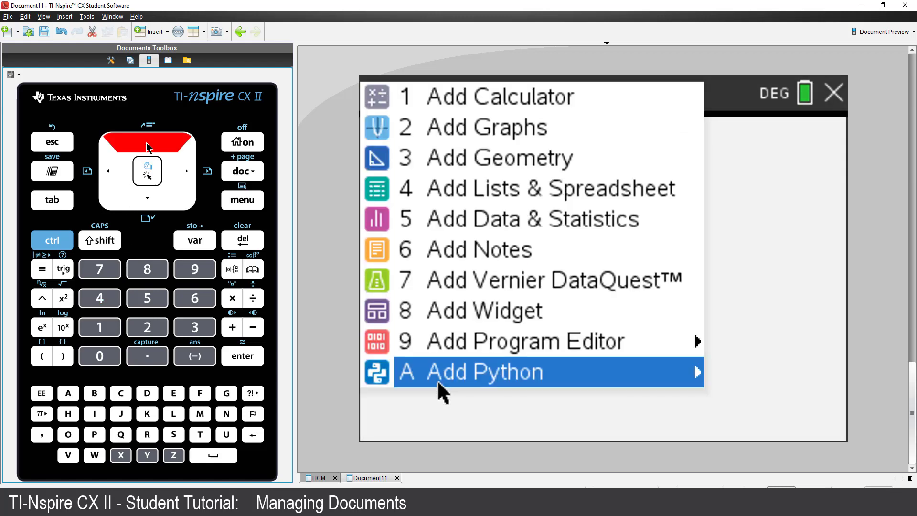
click(146, 172)
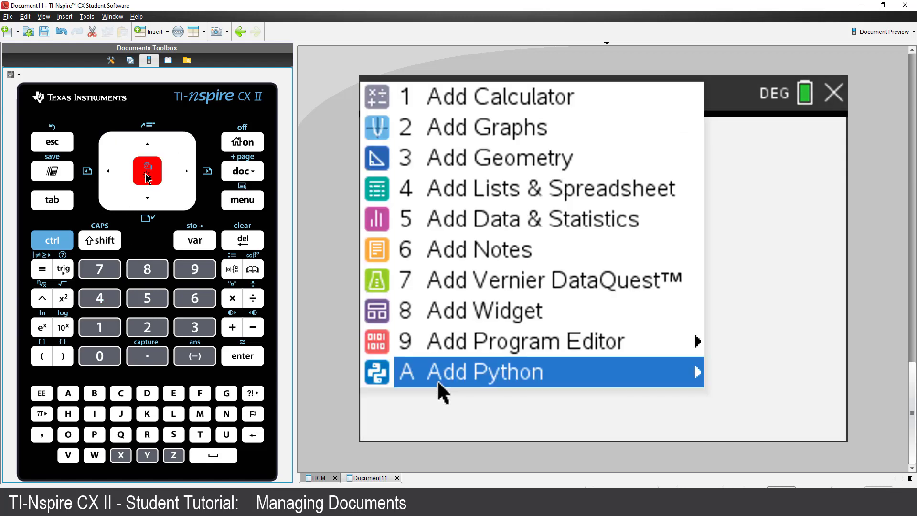
click(146, 176)
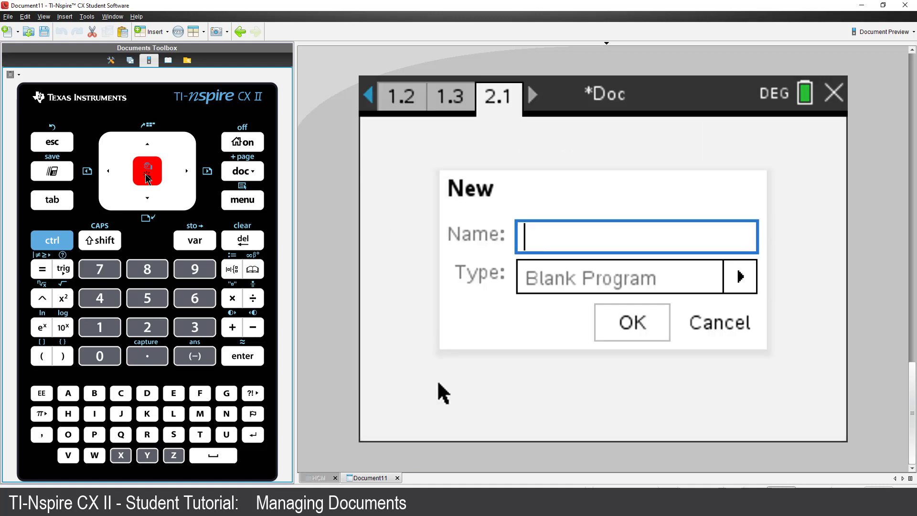
text(hc)
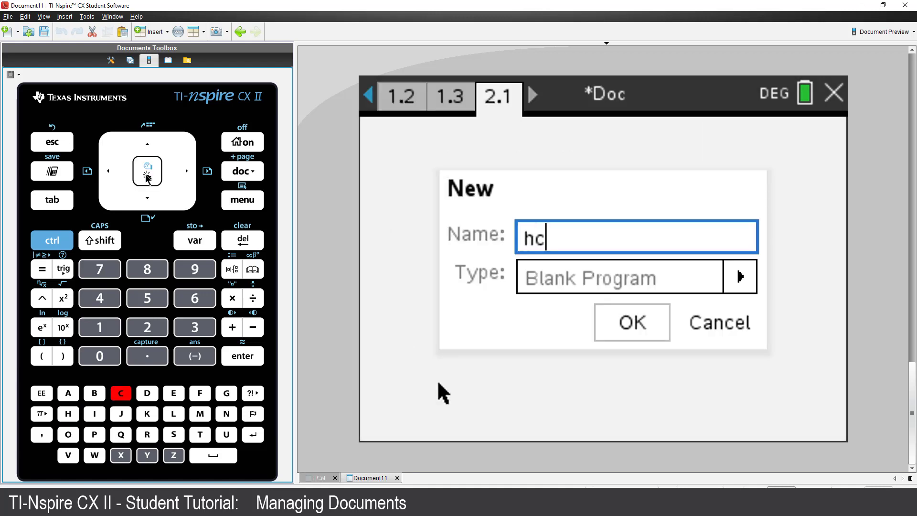
text(n)
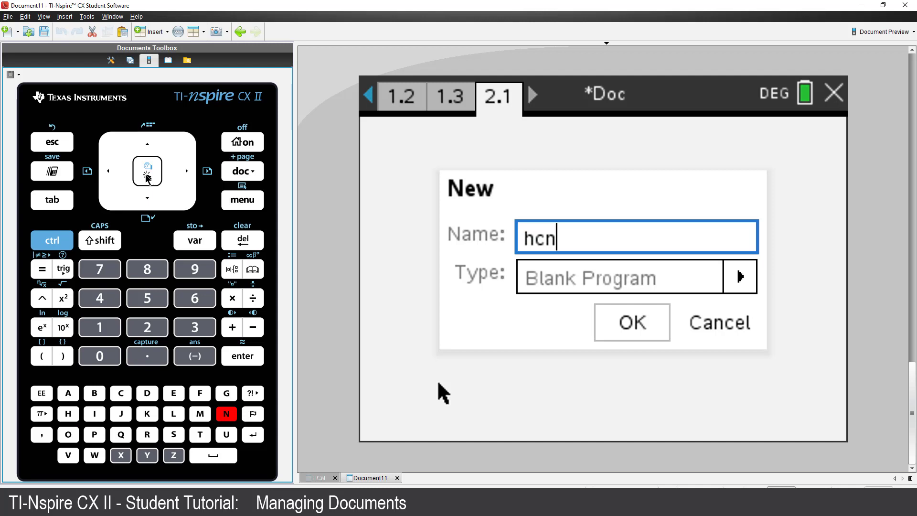
key(Return)
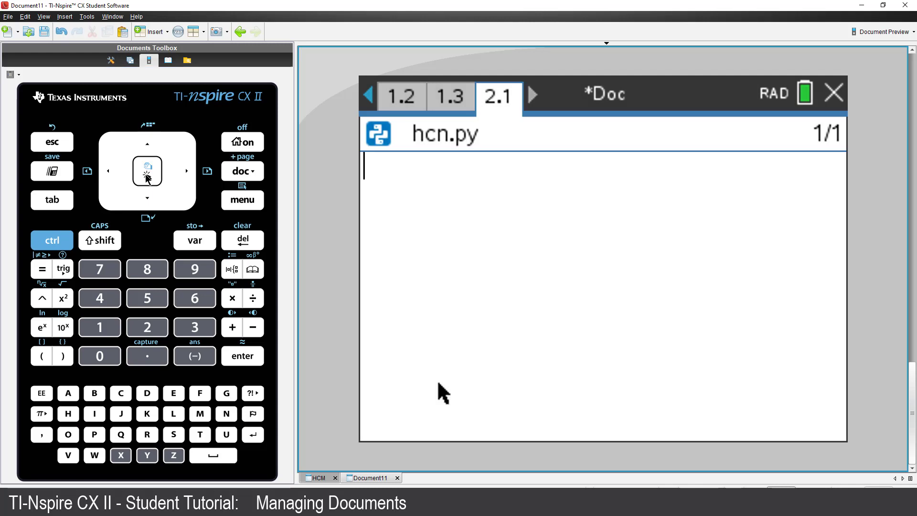
- Add calculator page 2.2, check its empty variable list, and show the page overview
click(44, 243)
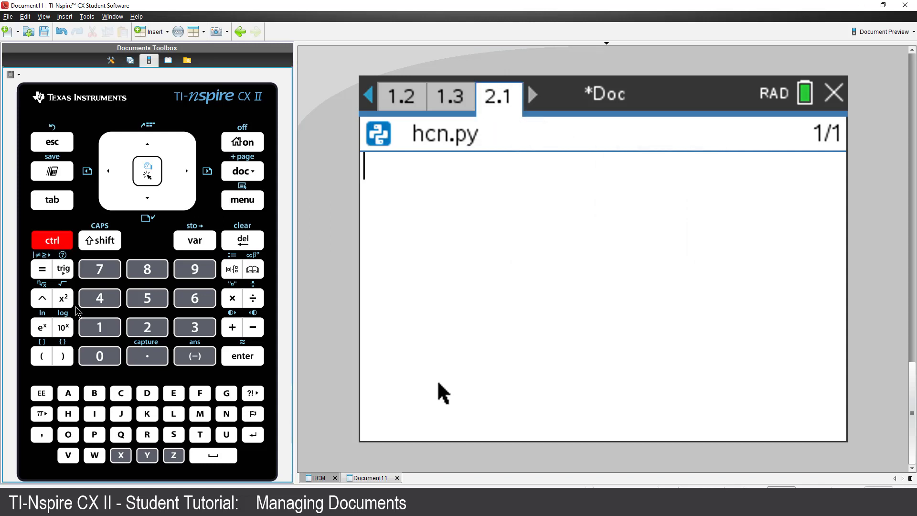
click(97, 413)
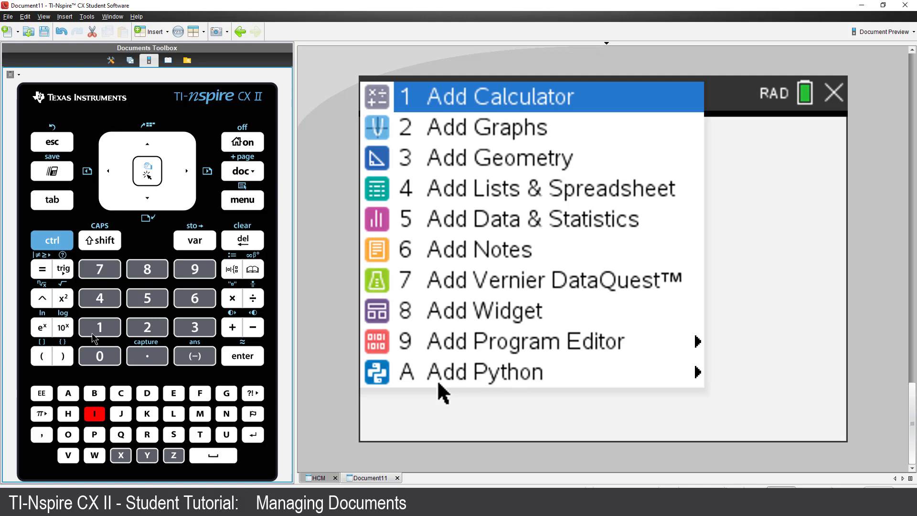
key(Return)
click(206, 239)
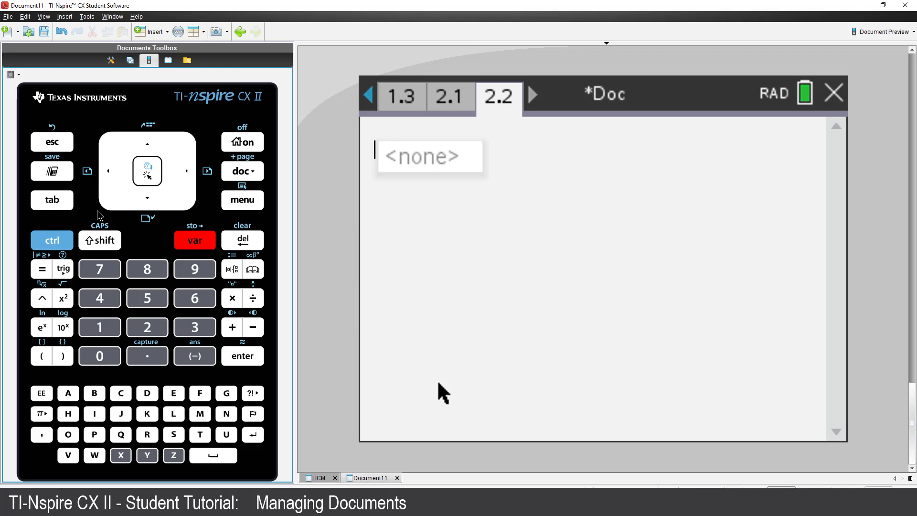
click(52, 149)
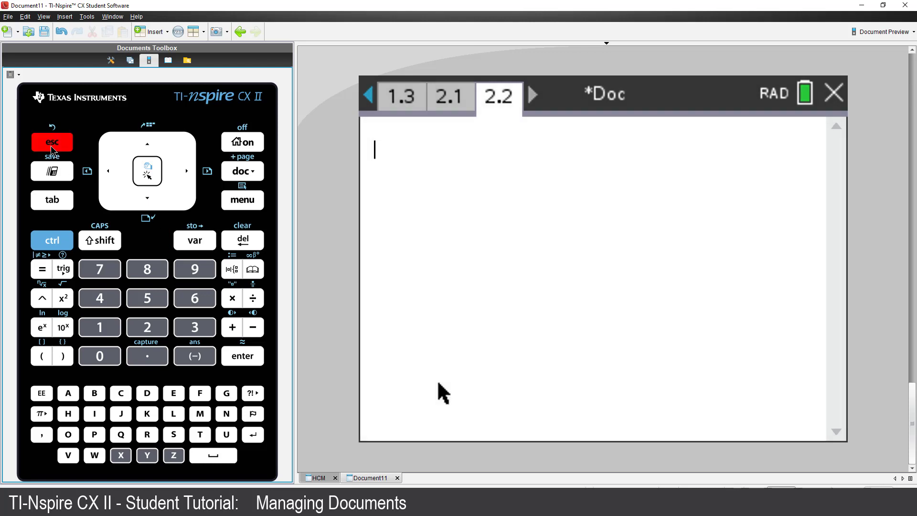
click(52, 248)
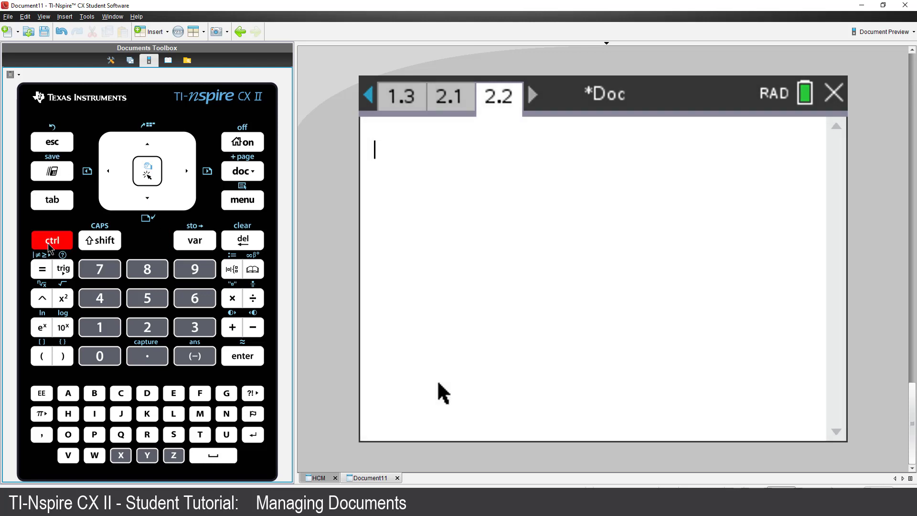
click(144, 146)
- On calculator page 1.3, evaluate the num variable below factor(26) to list its values
click(147, 145)
click(148, 145)
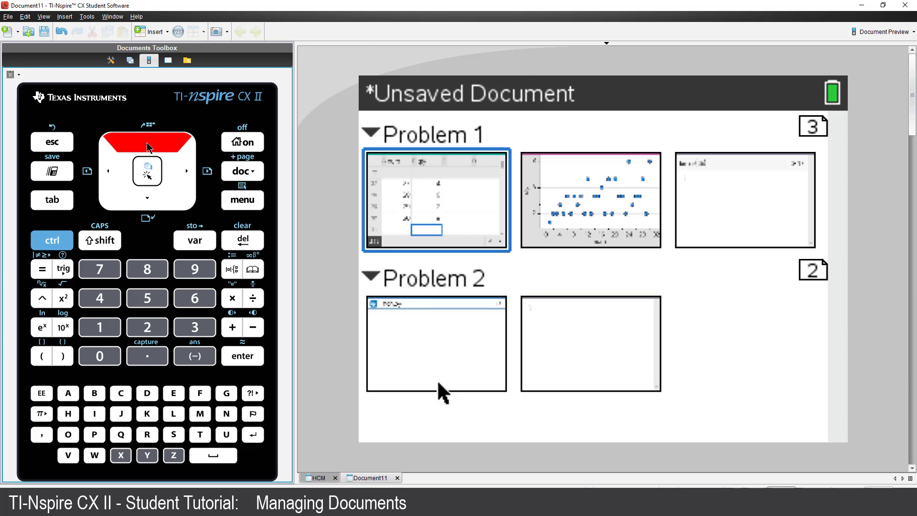
click(191, 177)
click(191, 177)
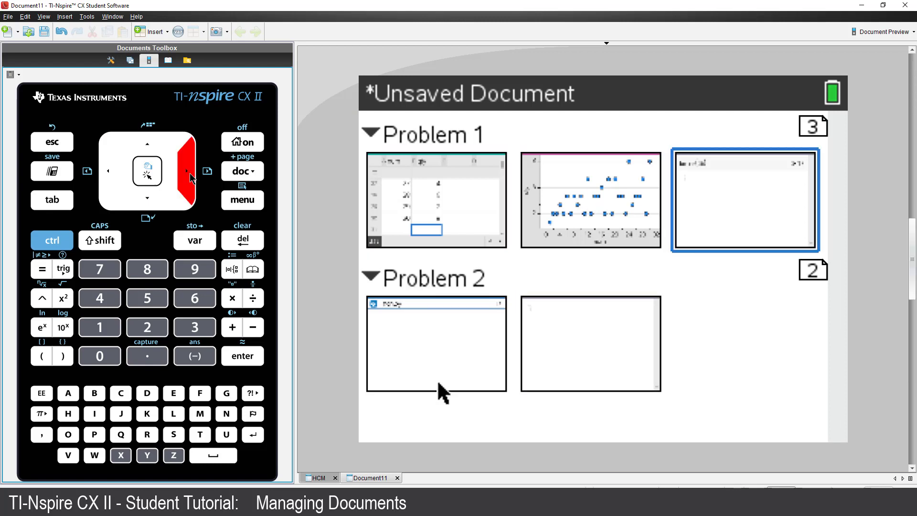
click(152, 170)
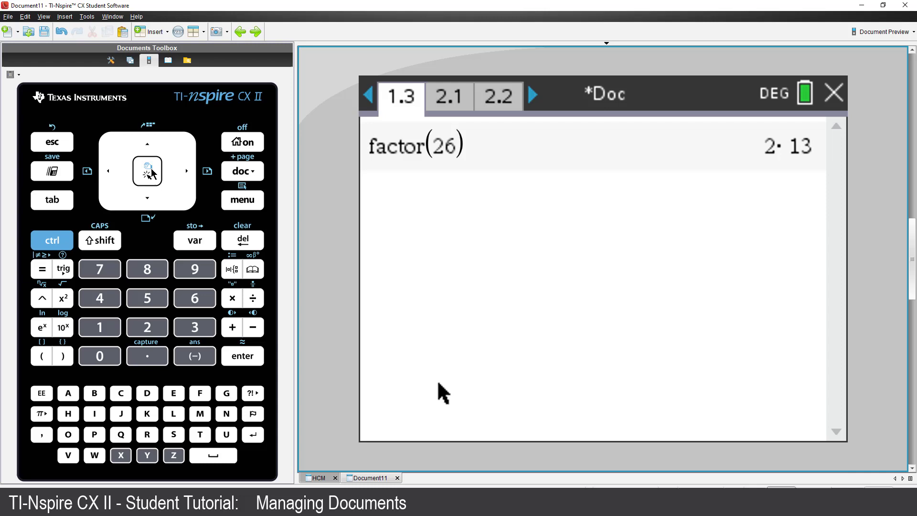
click(189, 241)
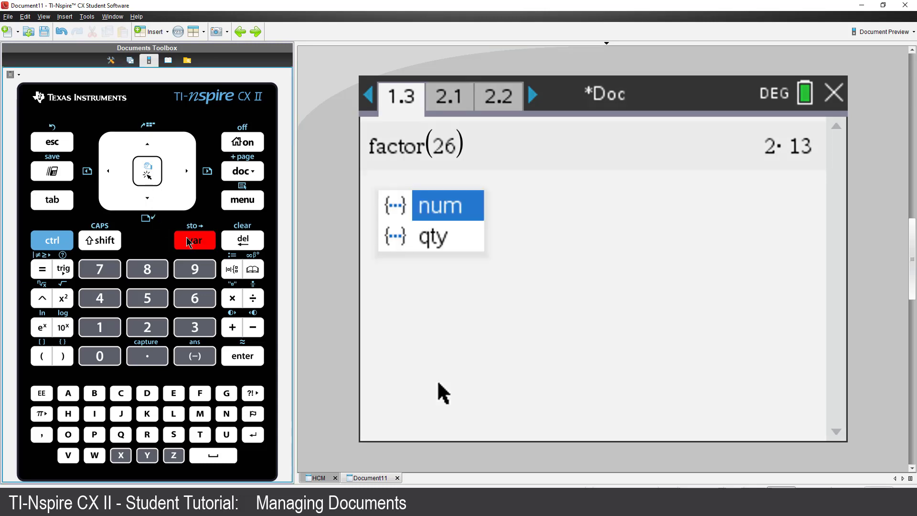
click(243, 359)
click(243, 359)
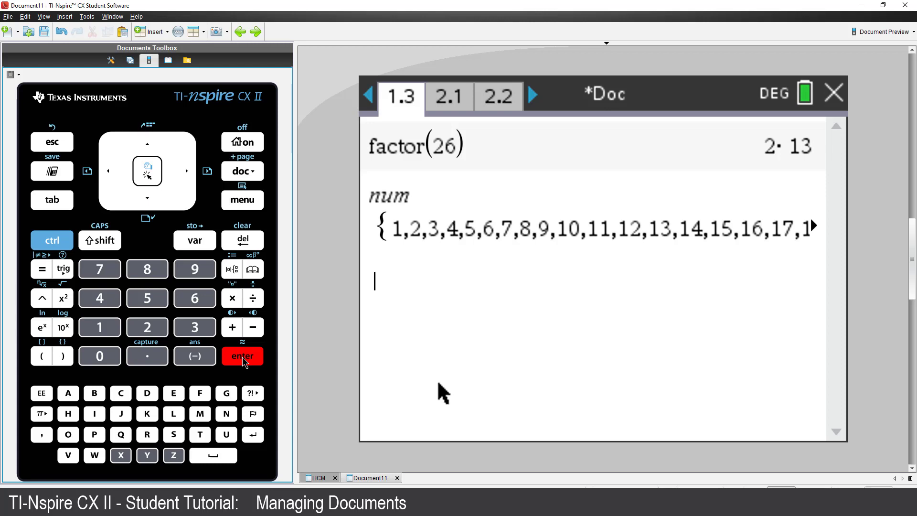
- Save the document under the name 'ramanujan' with Save As
click(241, 174)
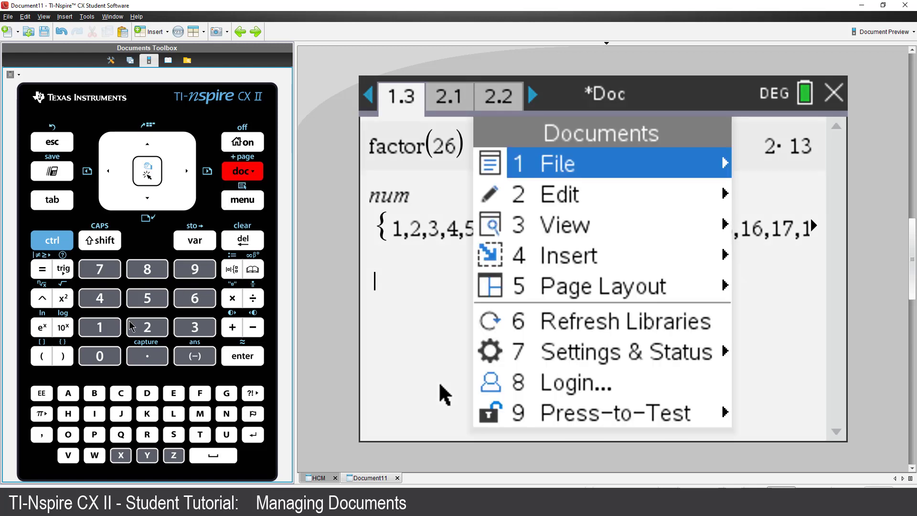
click(115, 328)
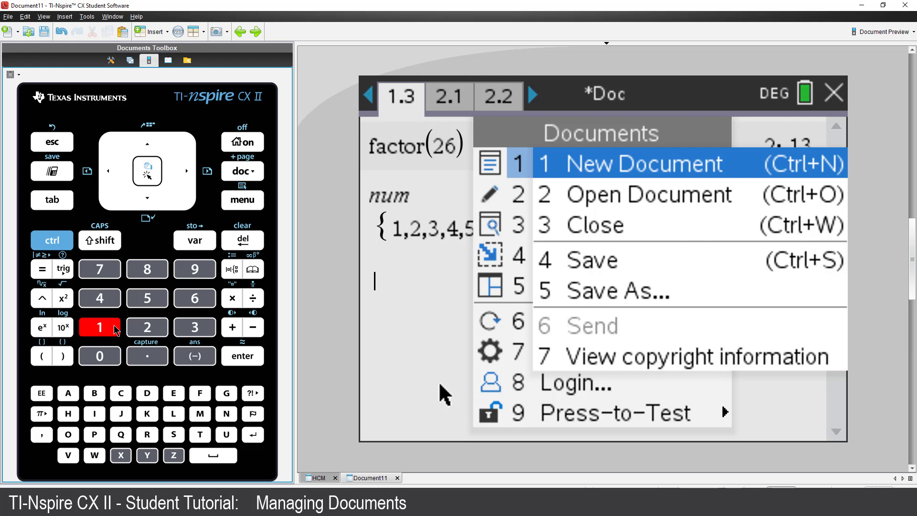
click(144, 299)
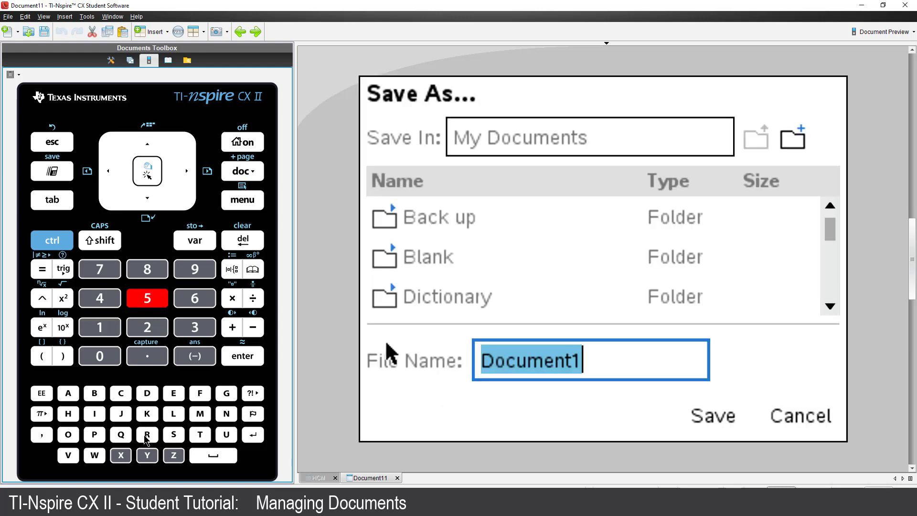
text(ramanu)
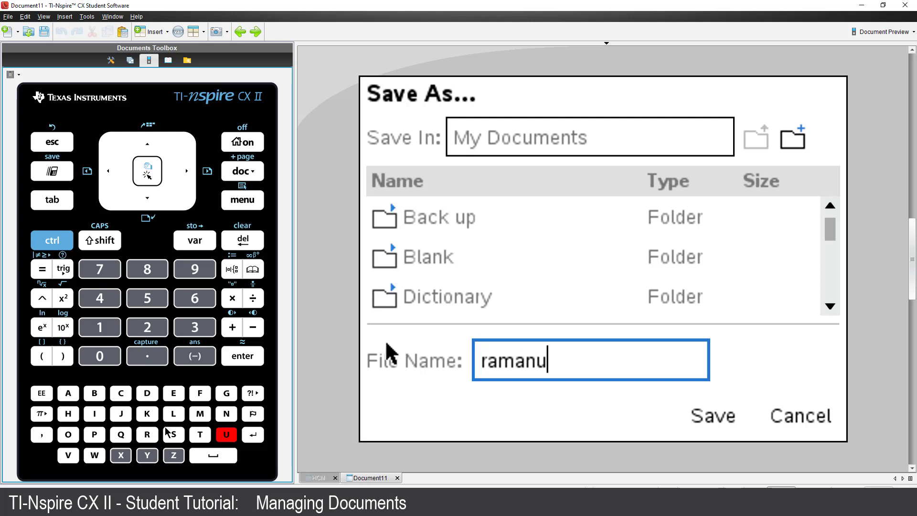
text(jan)
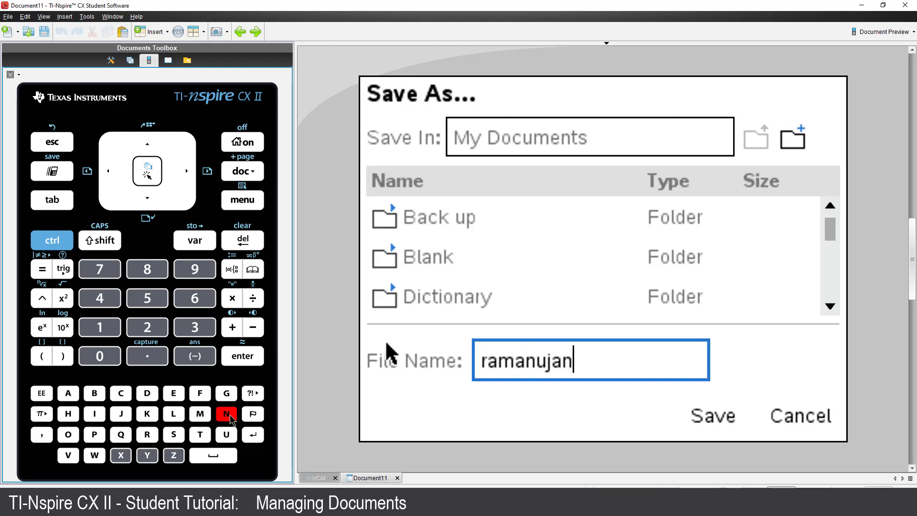
key(Return)
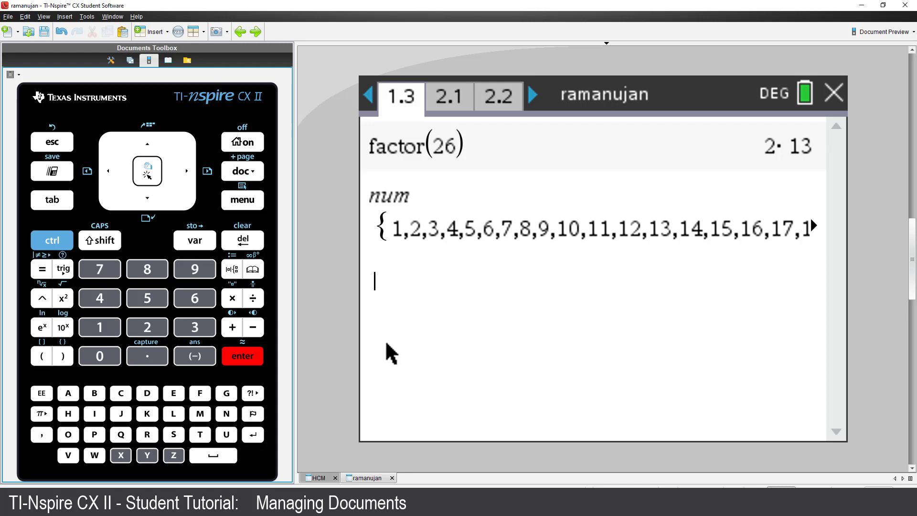
- Browse the handheld's saved documents, scrolling up to Nothing Grinder, numbers and Pendulum
click(249, 145)
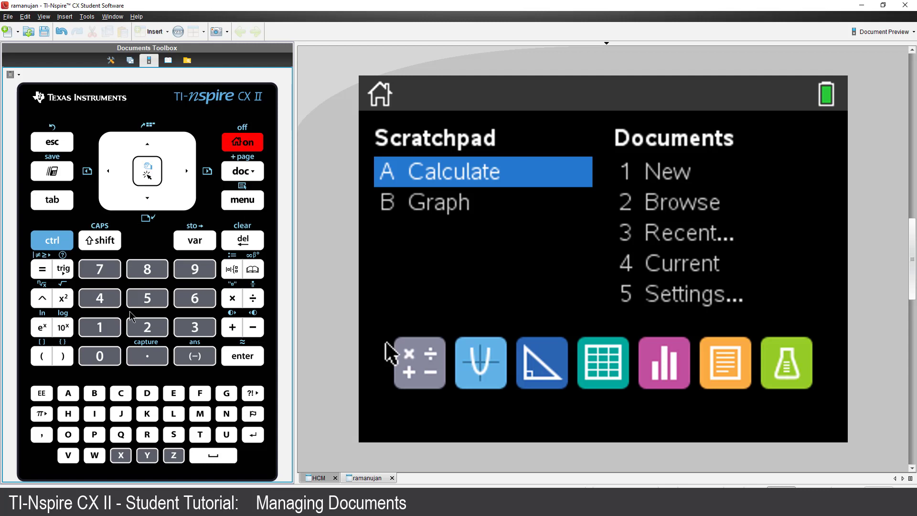
click(138, 327)
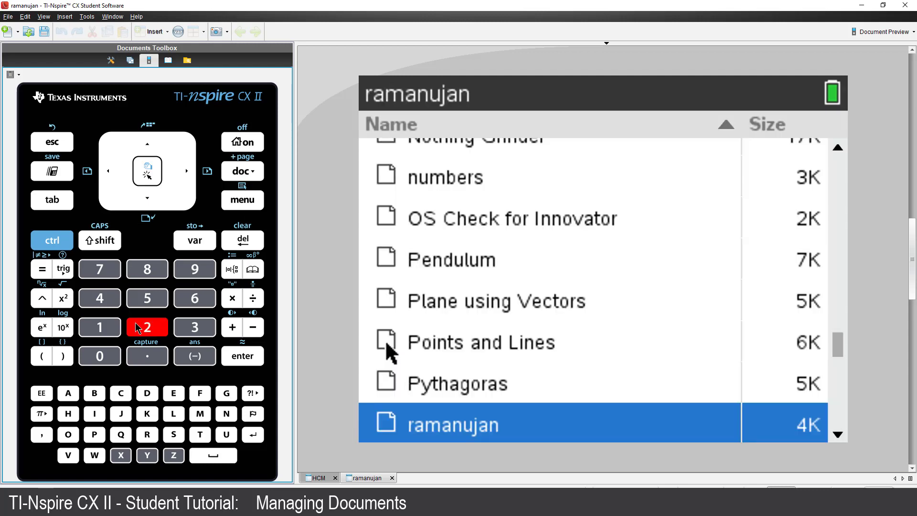
click(148, 148)
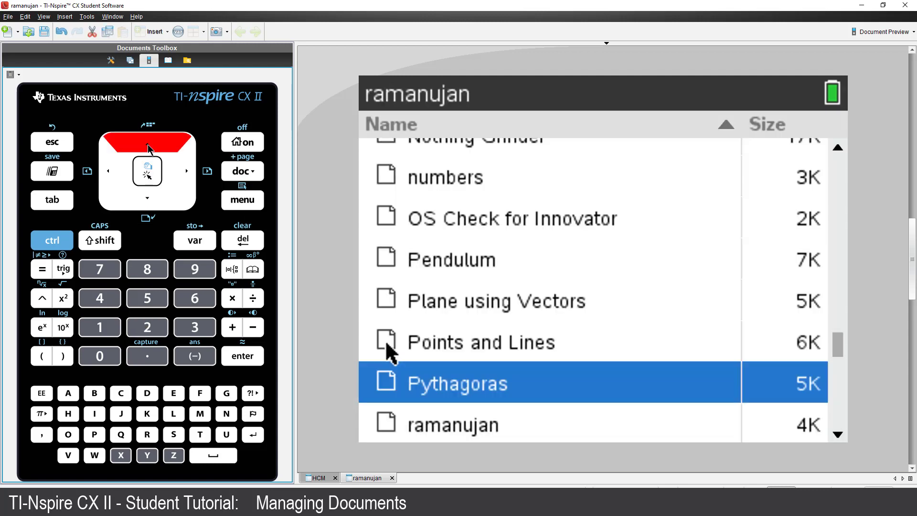
click(148, 148)
click(148, 148)
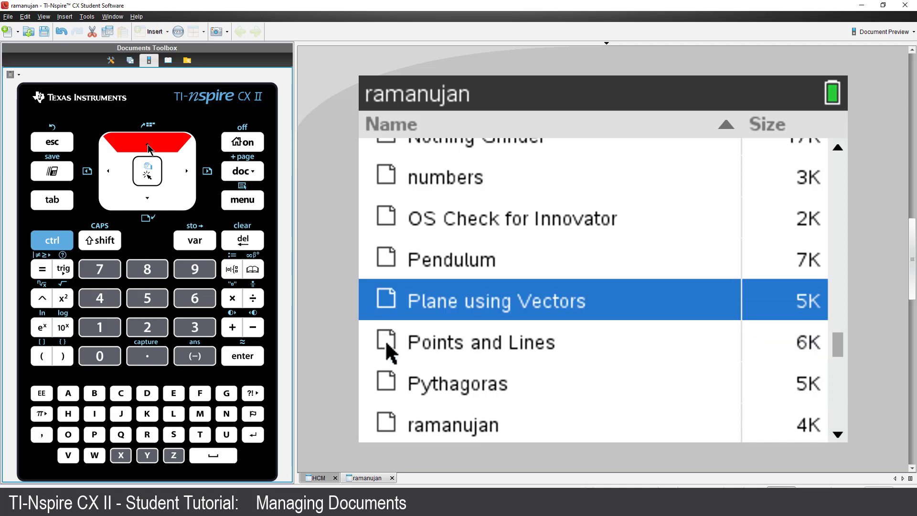
click(148, 148)
click(148, 148)
click(148, 148)
click(148, 148)
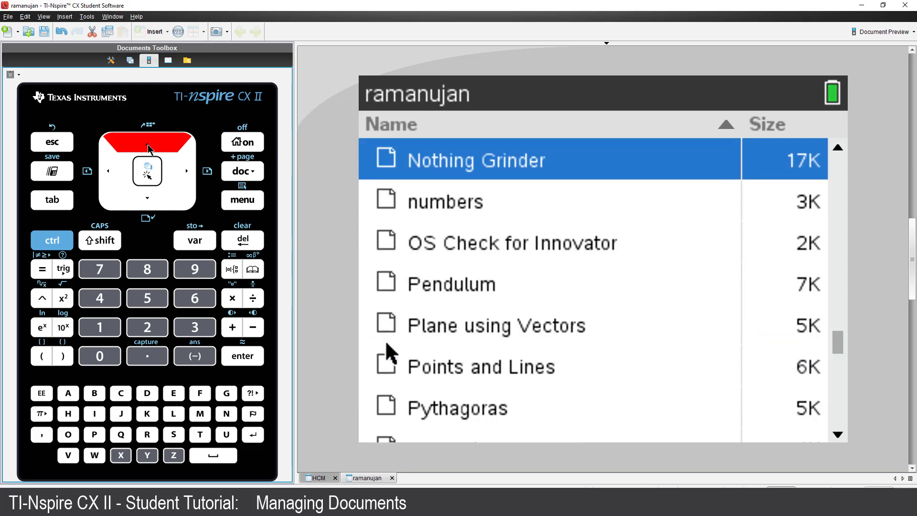
click(148, 148)
click(148, 148)
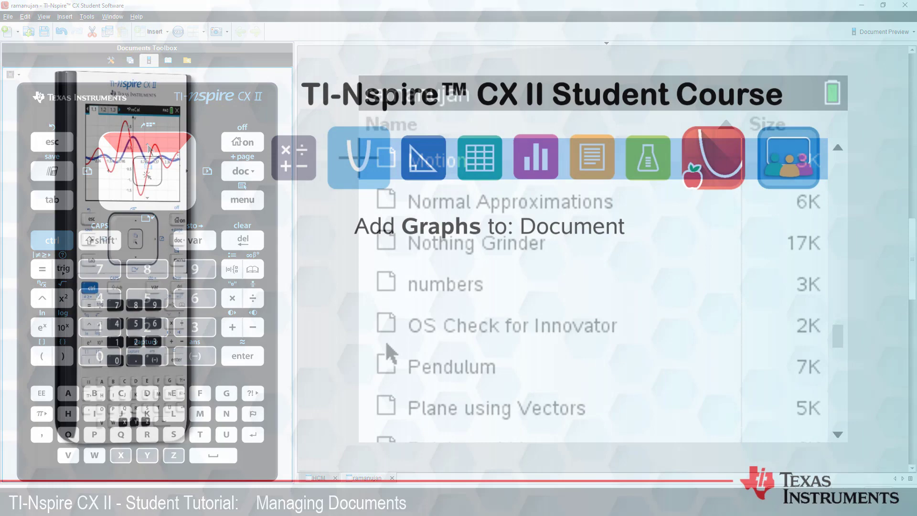